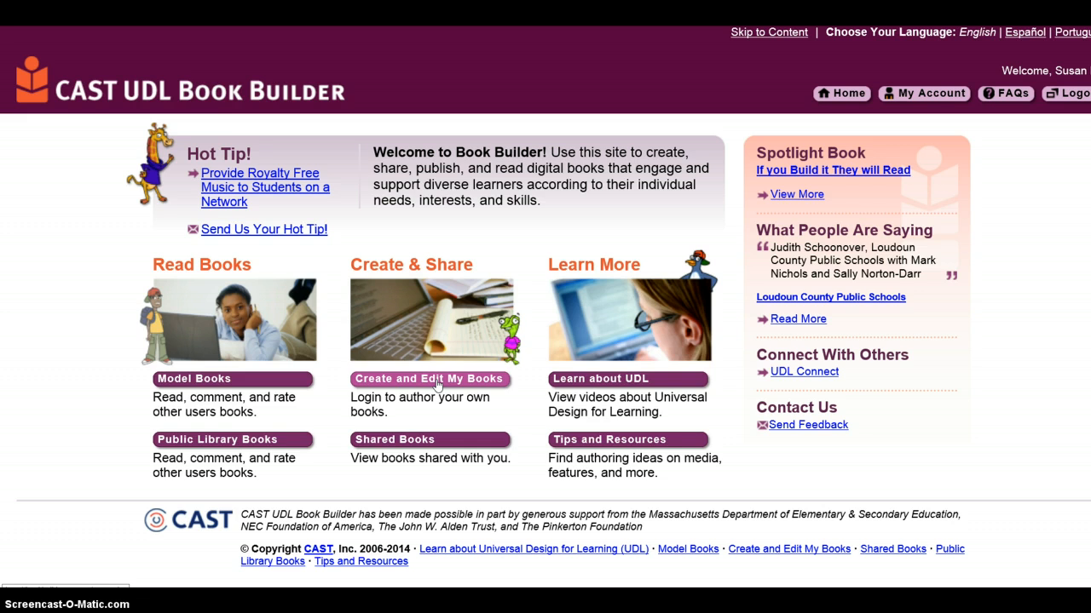
Step: Start a new book in Create and Edit My Books and title it "Giraffes are Cool!"
click(437, 380)
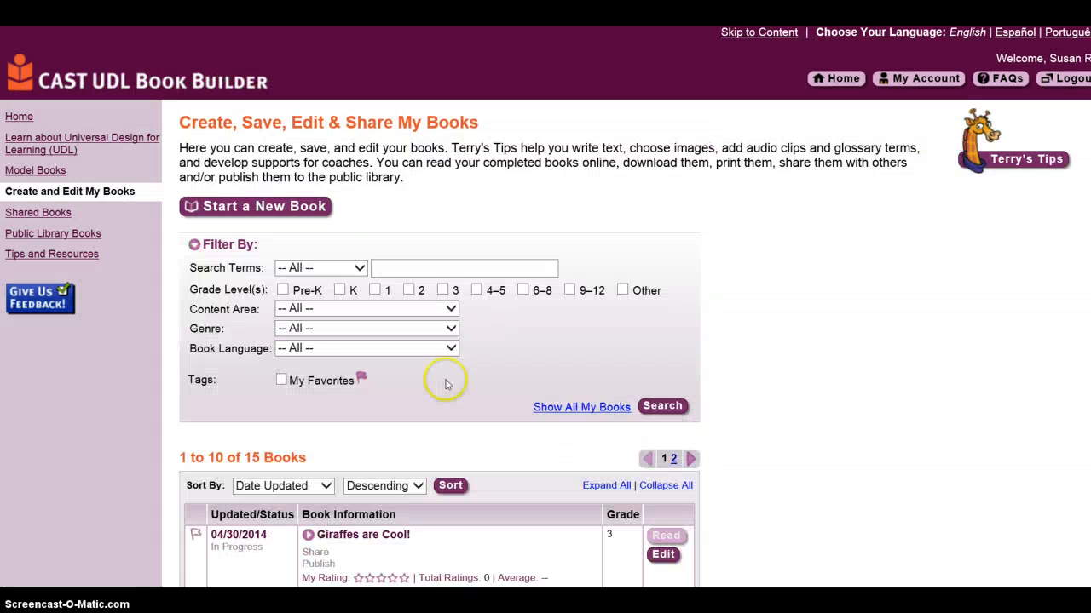
click(287, 212)
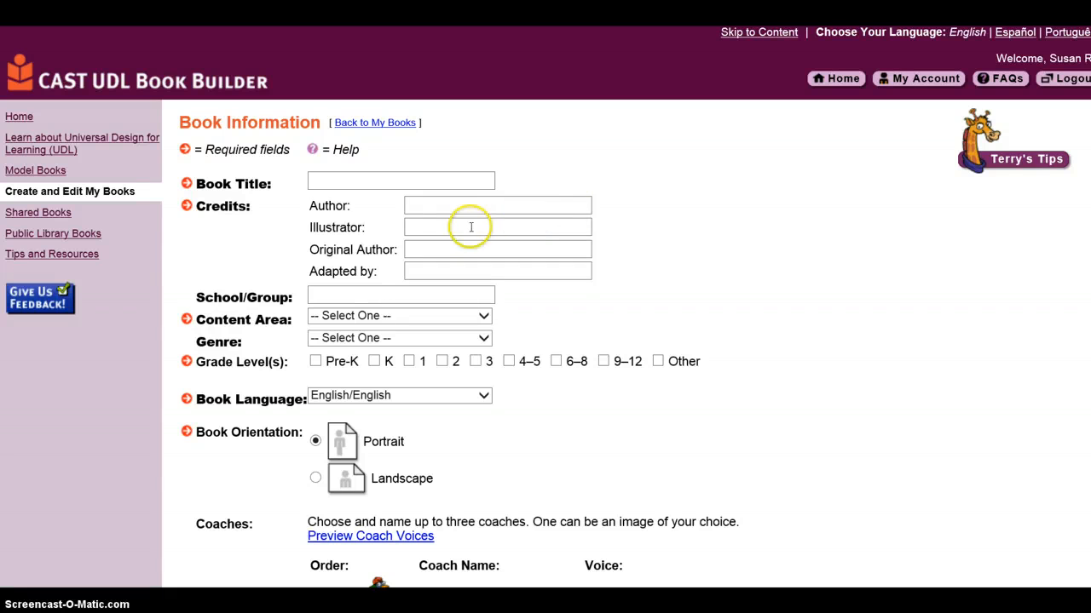
click(320, 184)
click(319, 183)
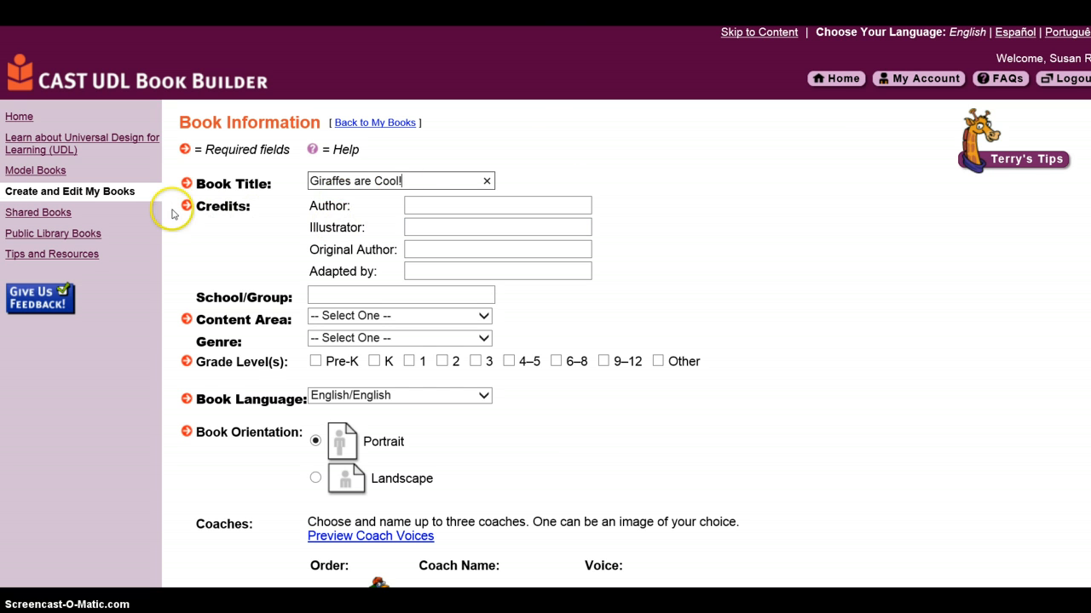
Step: Enter the author's full name in the Author credit field
click(427, 205)
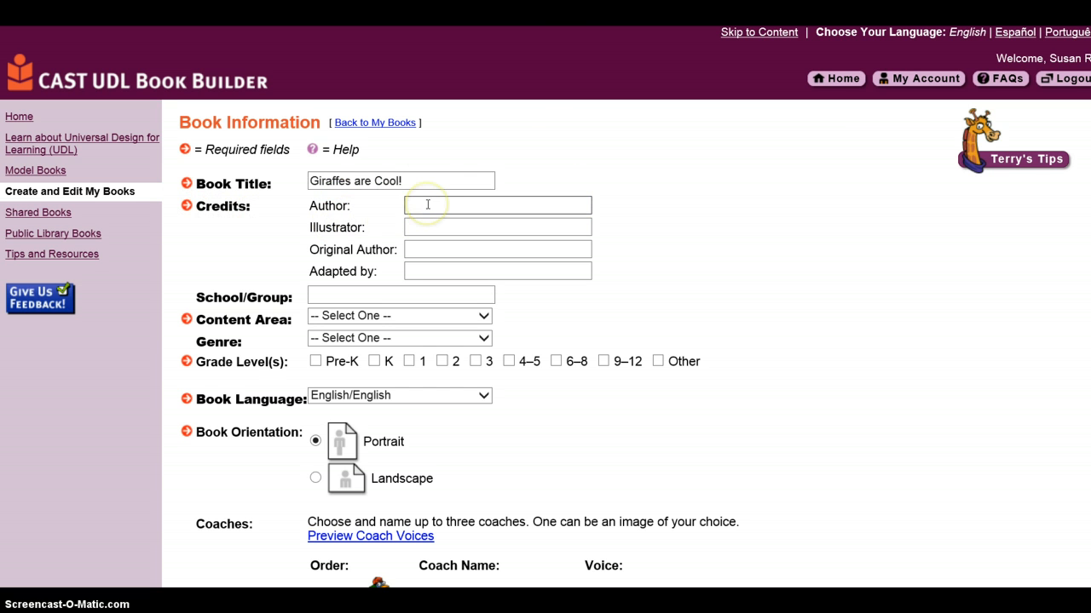
text(Sus)
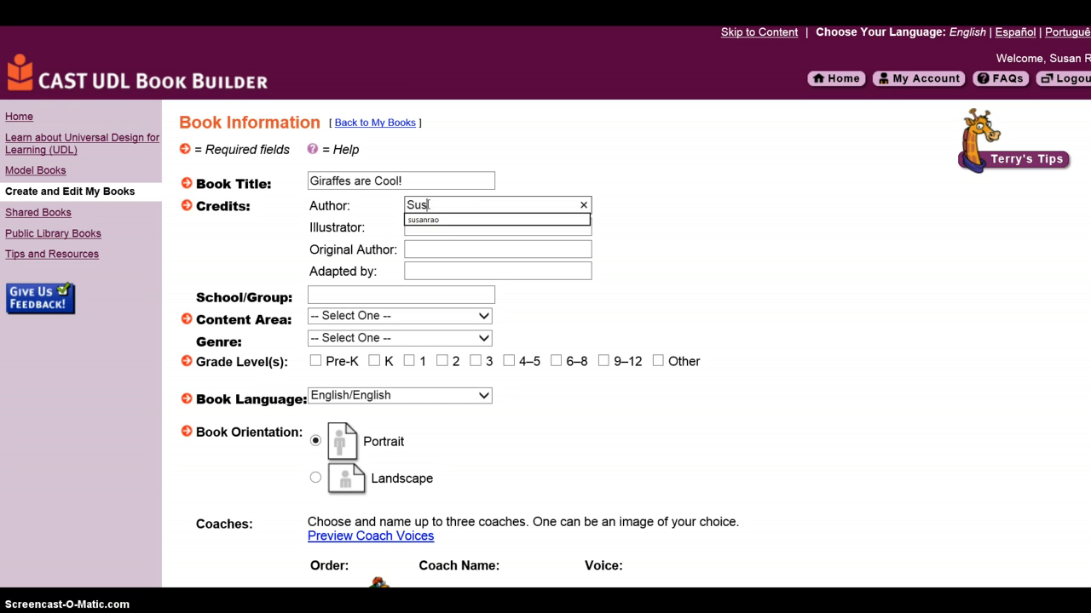
text(an )
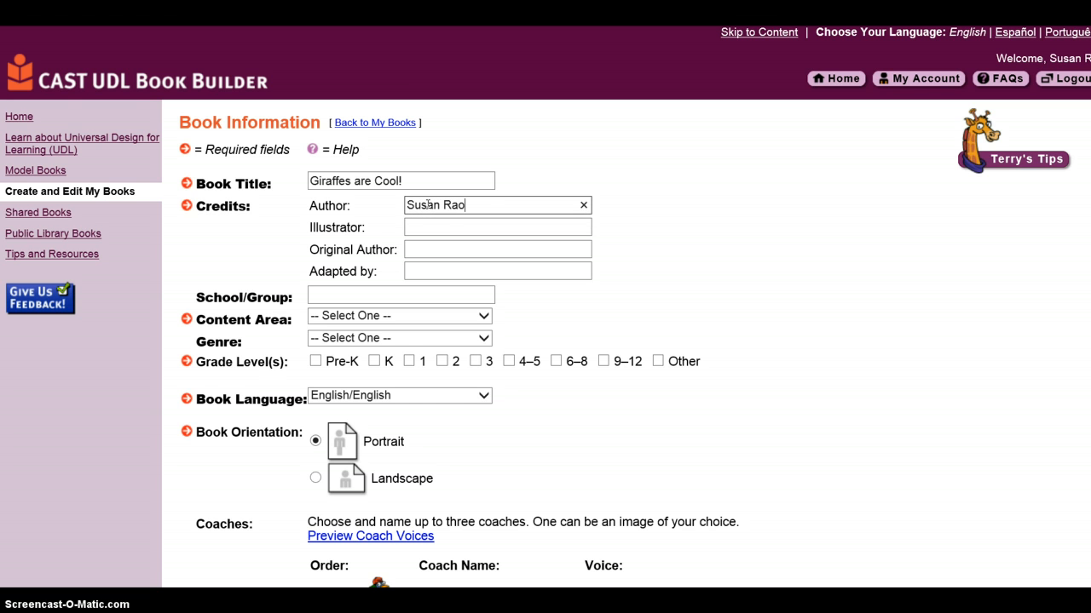
text(Rao)
click(409, 267)
click(410, 230)
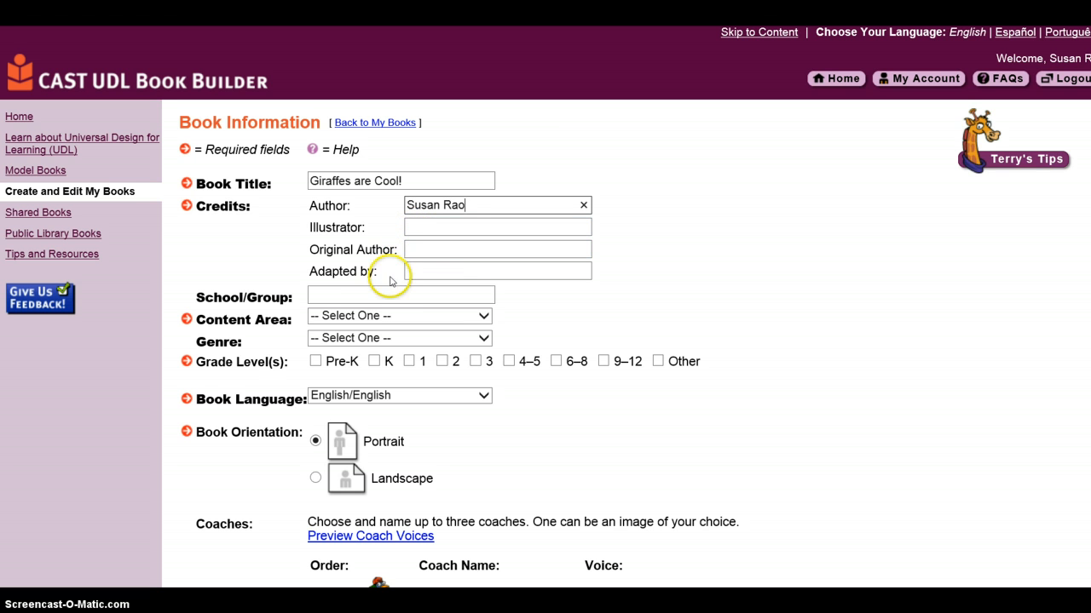
Step: Enter SWE as the school/group and choose Science as the content area
click(325, 295)
click(325, 296)
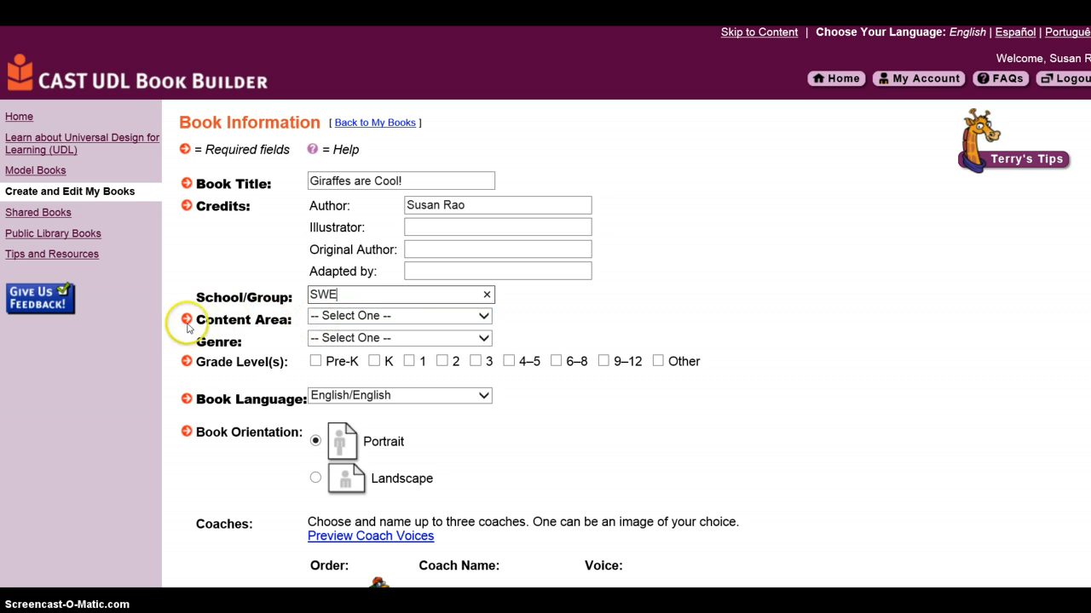
click(487, 317)
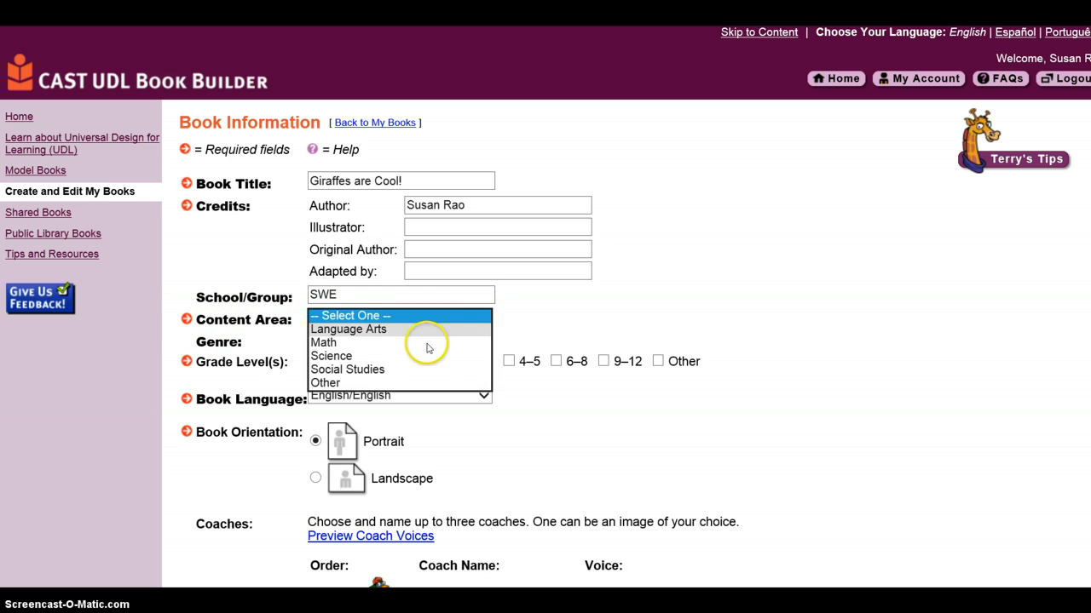
click(395, 356)
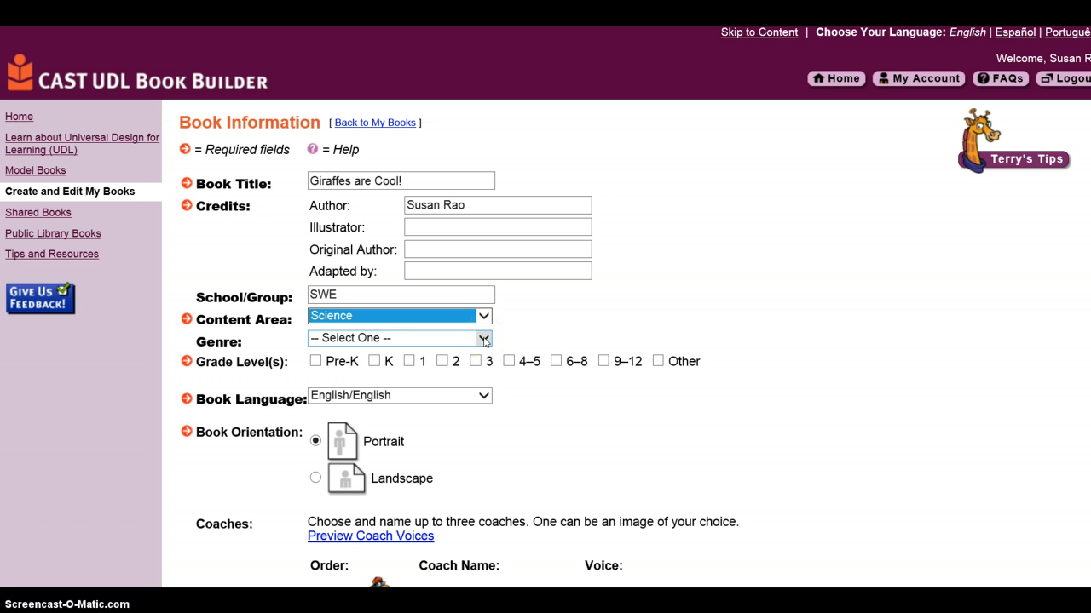
Step: Set the genre to Non-fiction and tick grade level 3
click(484, 339)
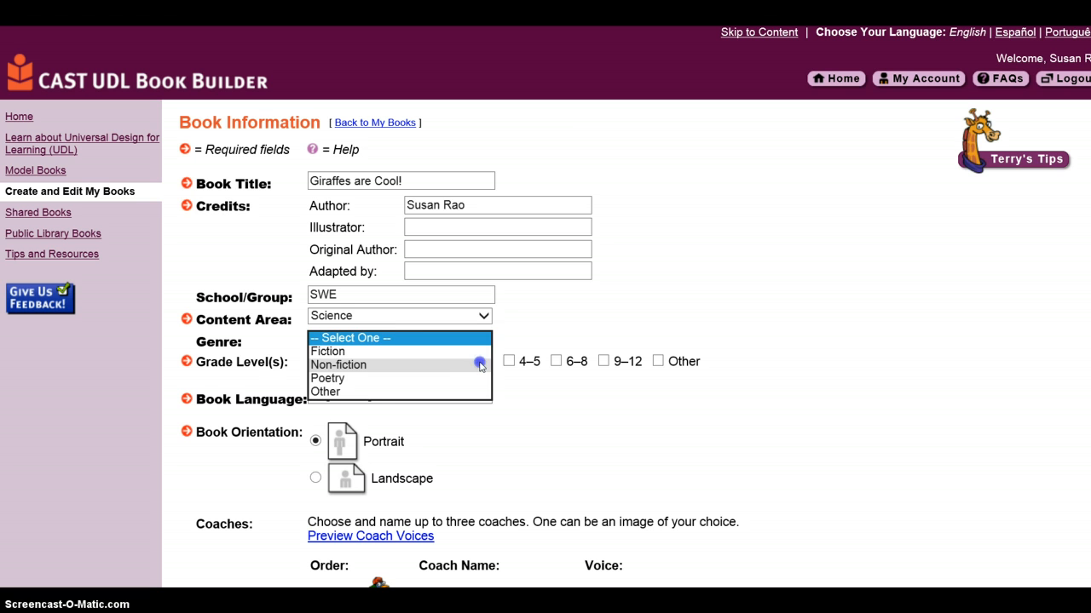
click(479, 365)
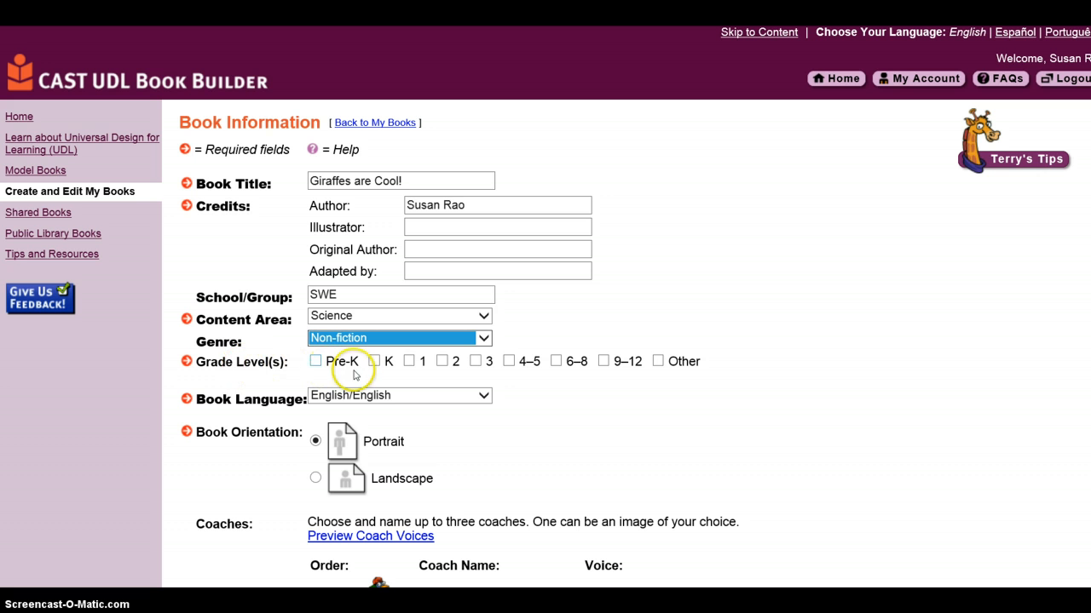
click(476, 361)
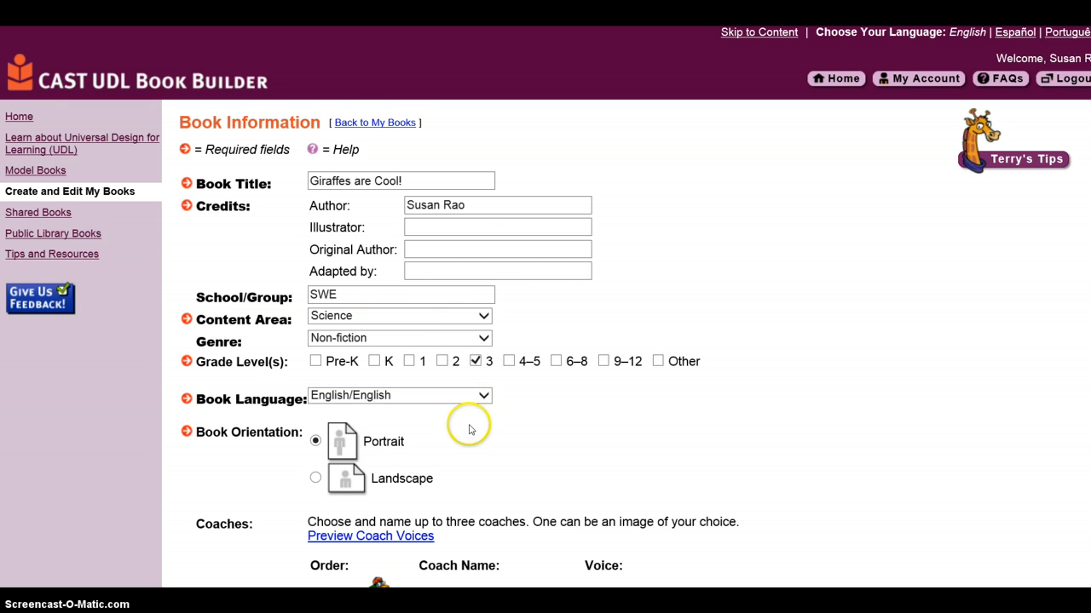
Step: Choose Landscape book orientation and submit the book information
scroll(468, 430, down, 2)
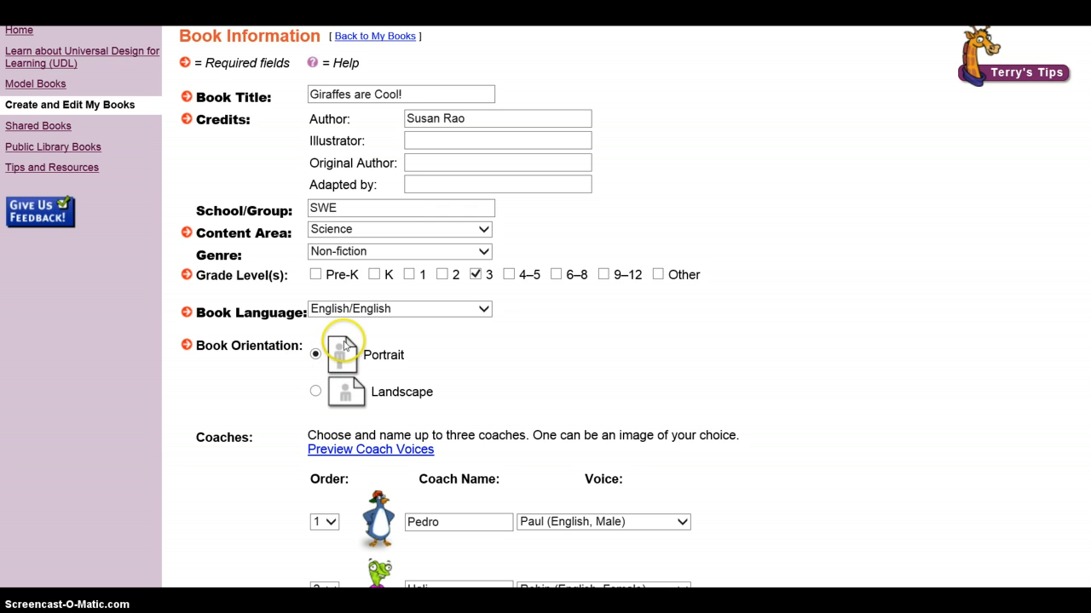
click(314, 392)
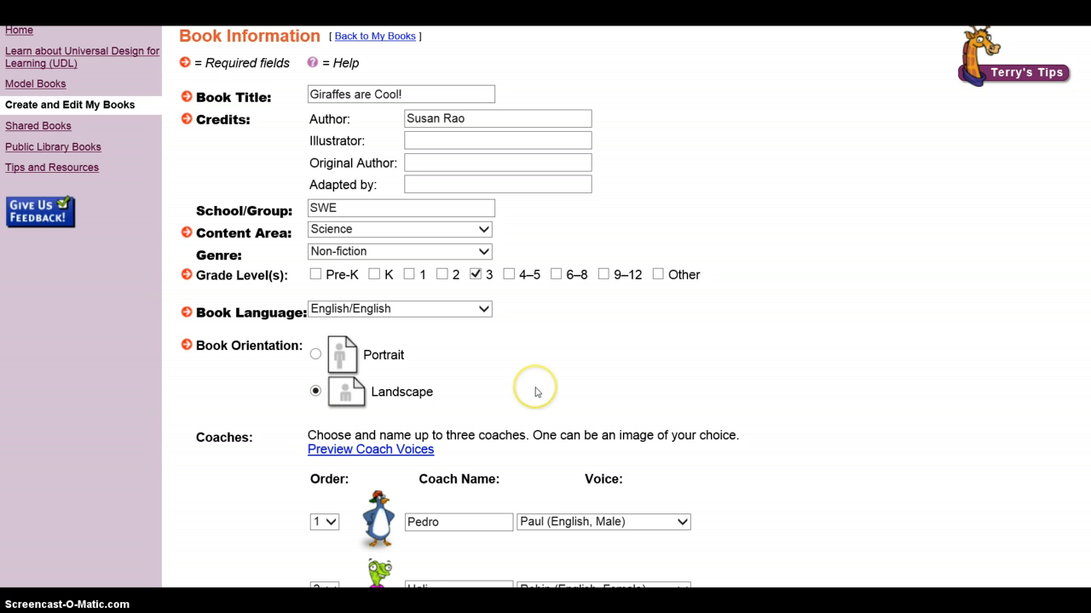
scroll(536, 391, down, 5)
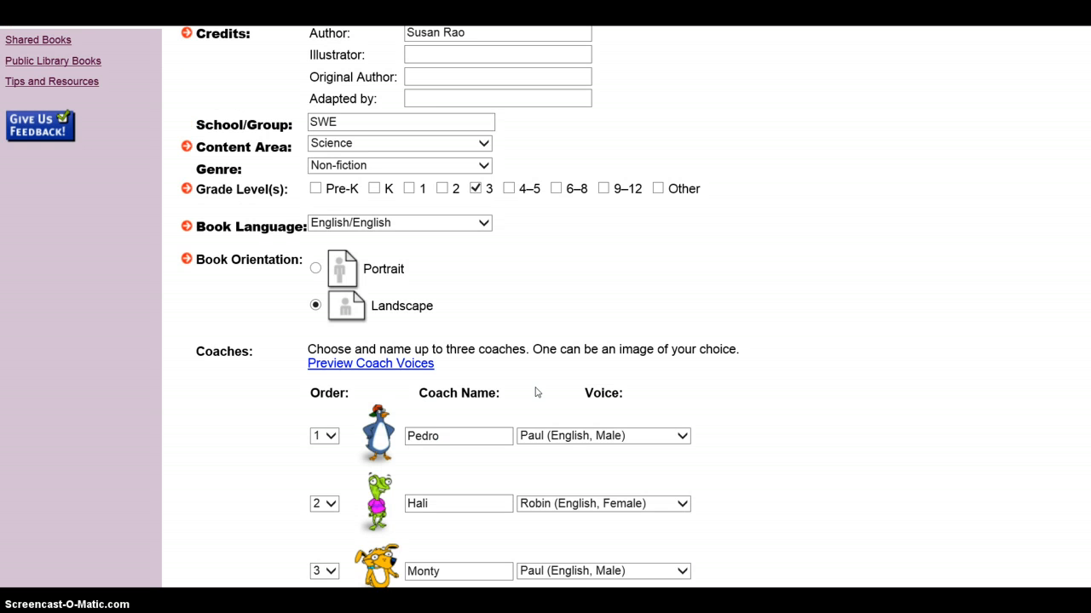
scroll(536, 392, down, 1)
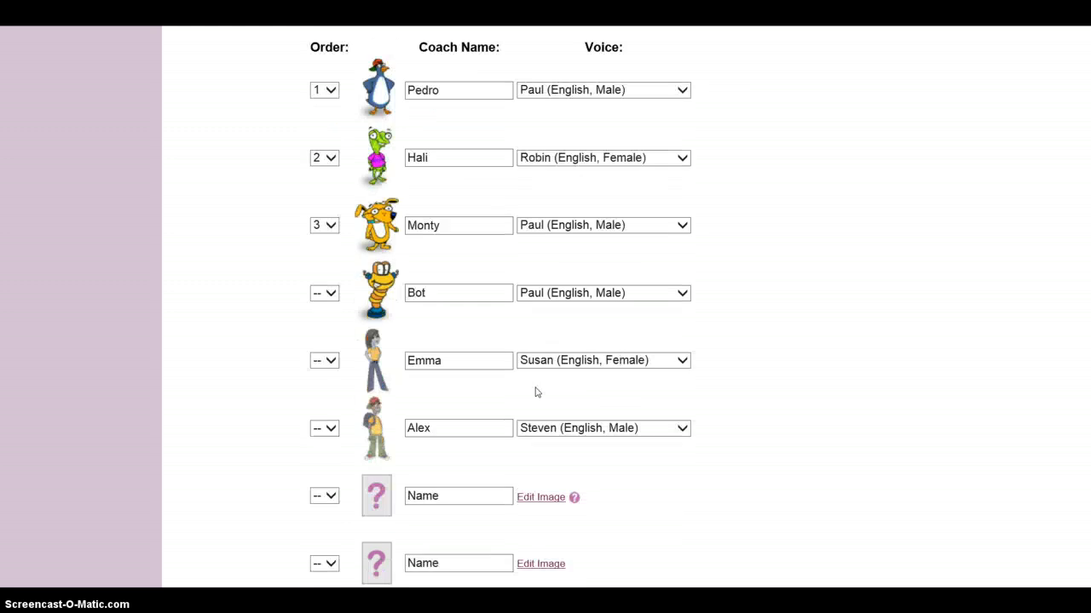
scroll(537, 392, down, 3)
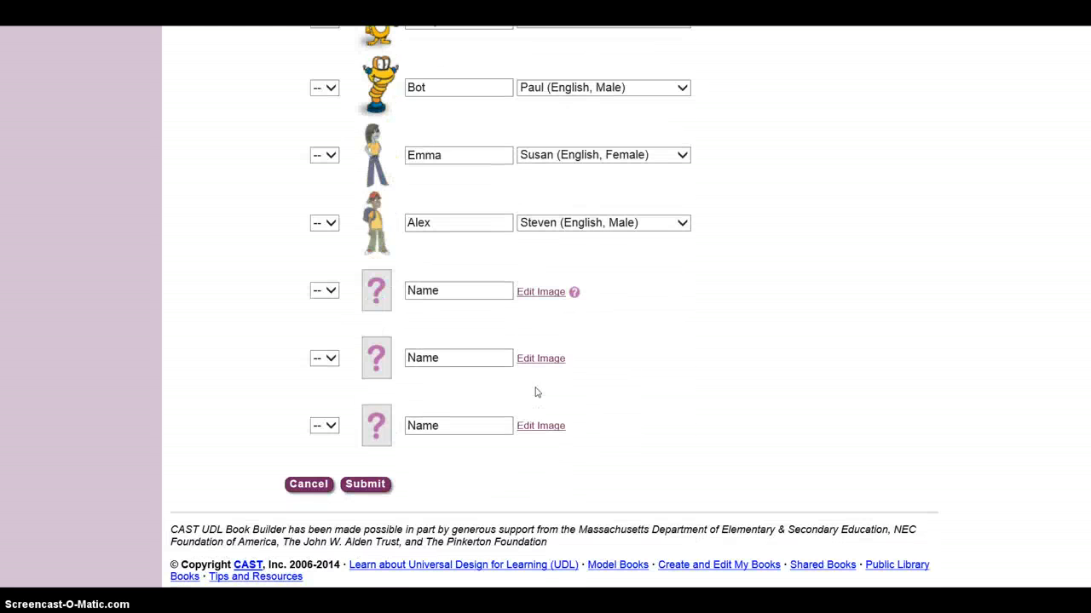
click(361, 489)
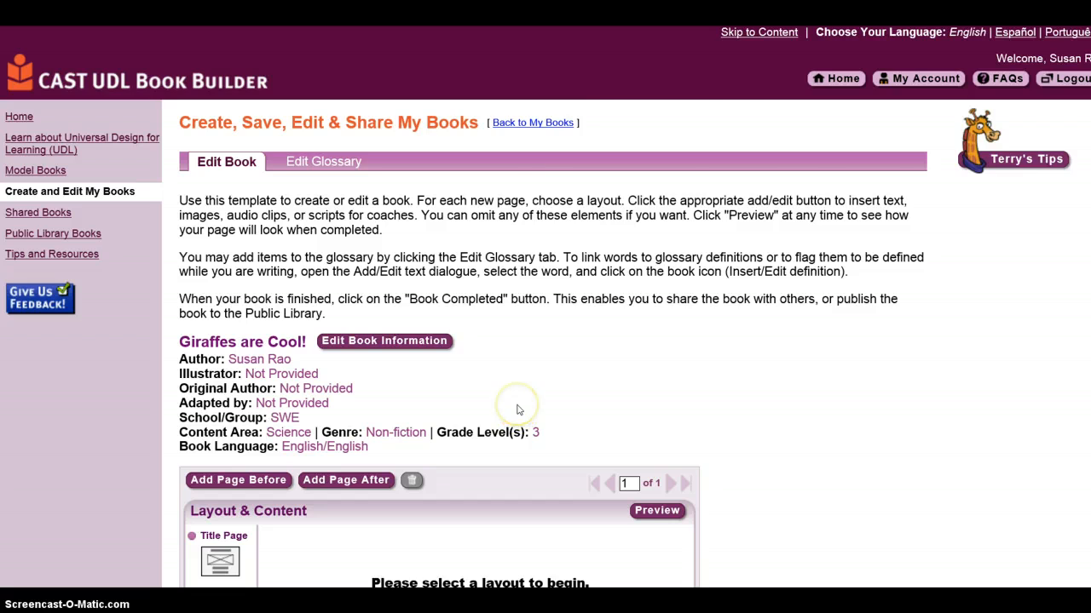
Step: Select the Title Page layout for the first page
scroll(518, 409, down, 3)
scroll(518, 410, down, 2)
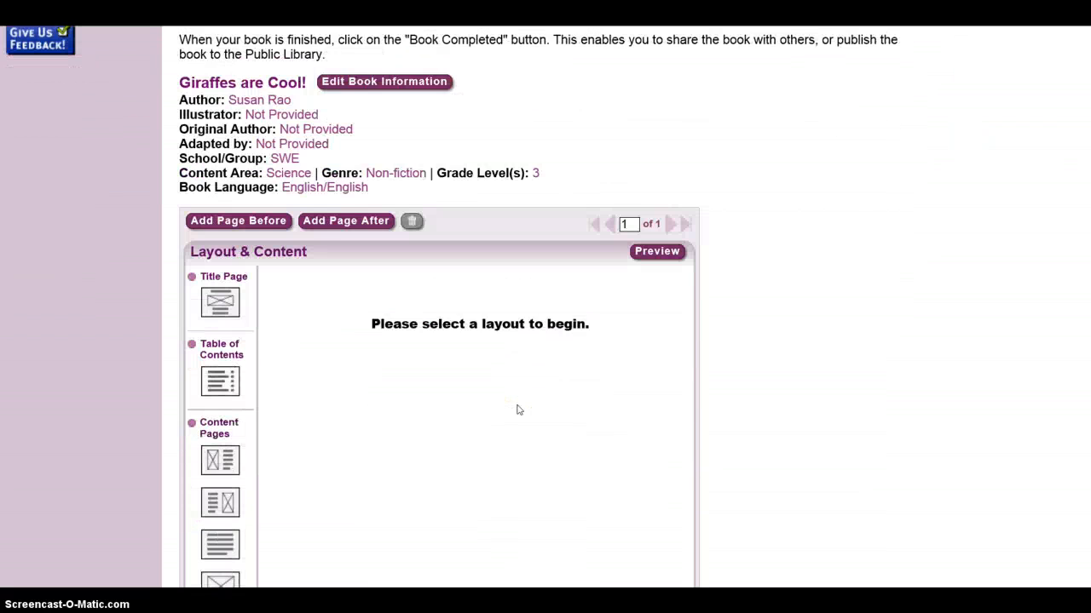
scroll(518, 410, down, 2)
scroll(518, 410, down, 2)
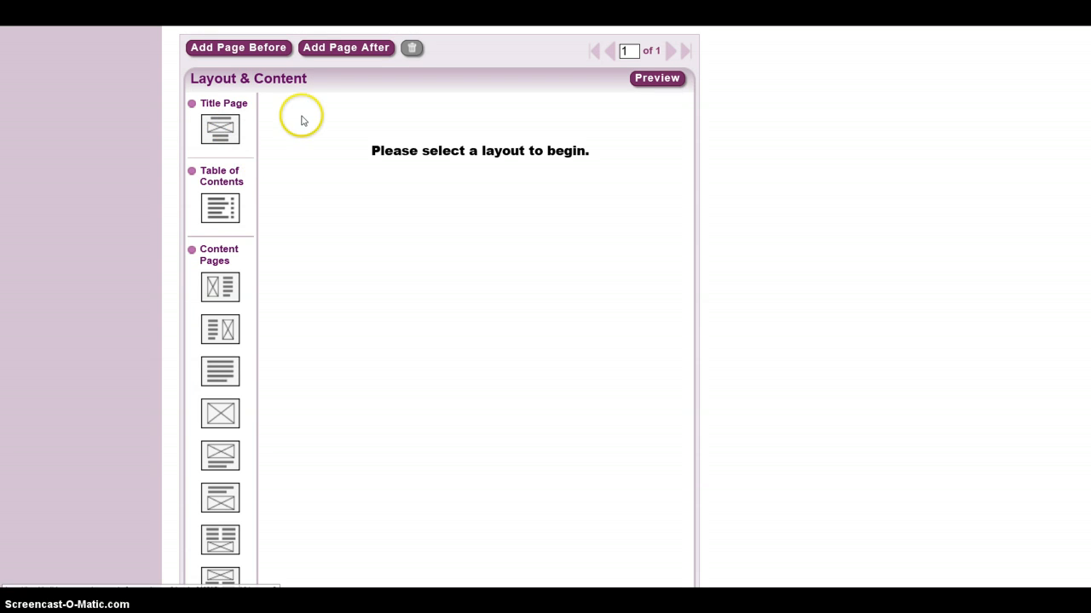
click(226, 128)
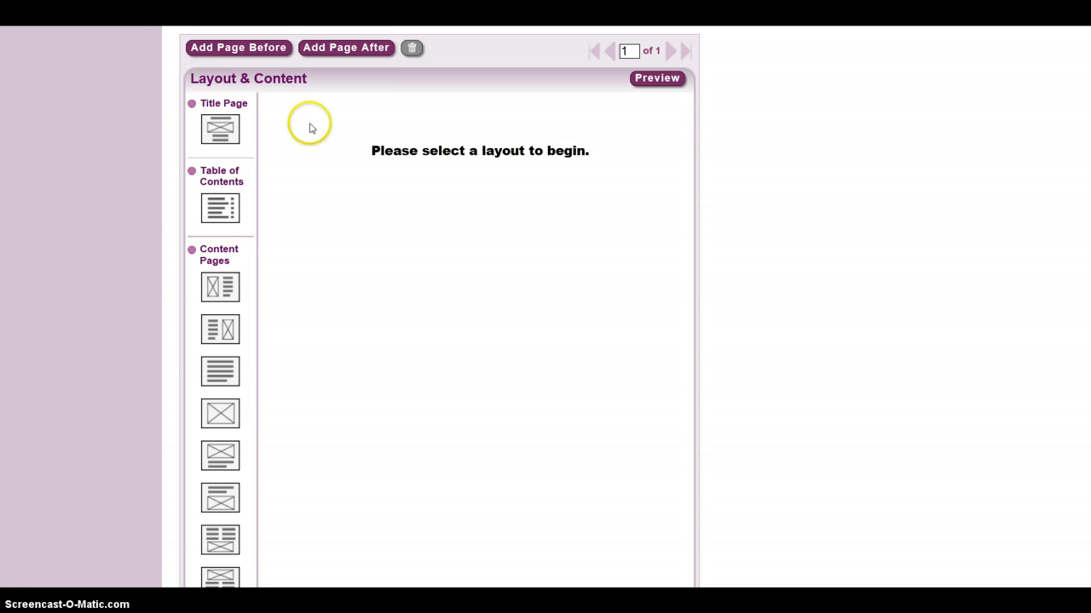
click(216, 126)
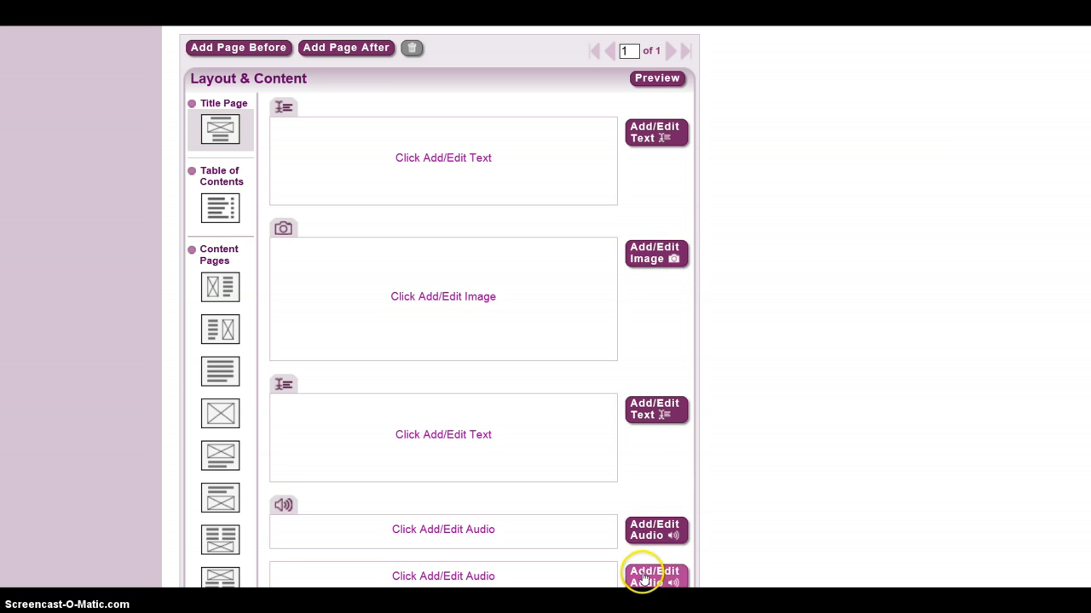
Step: Open the title text editor and set the font to Comic Sans MS at size 7 (36pt)
click(652, 135)
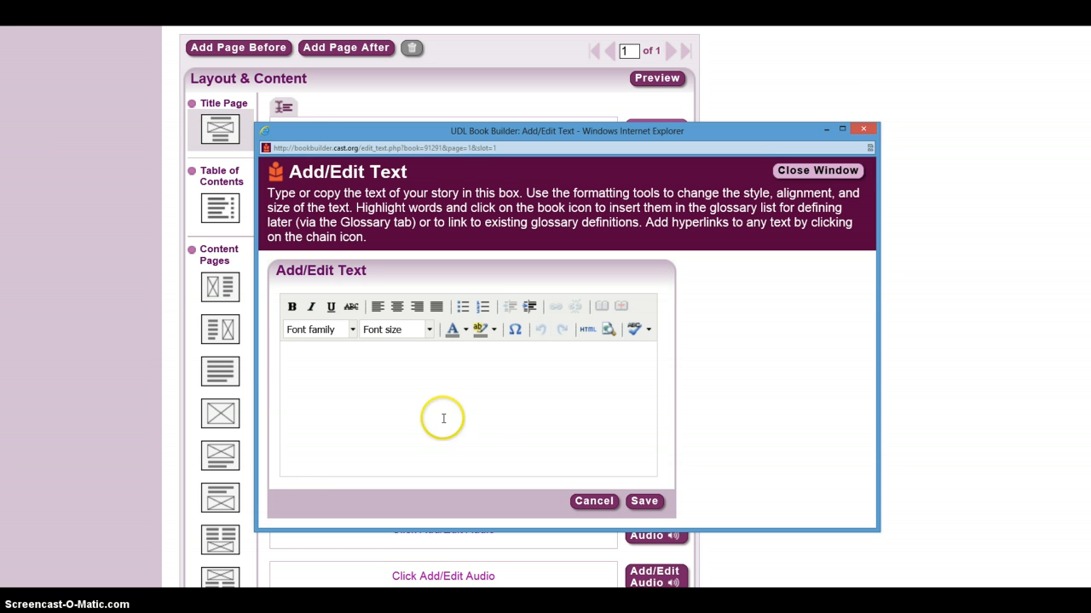
click(352, 330)
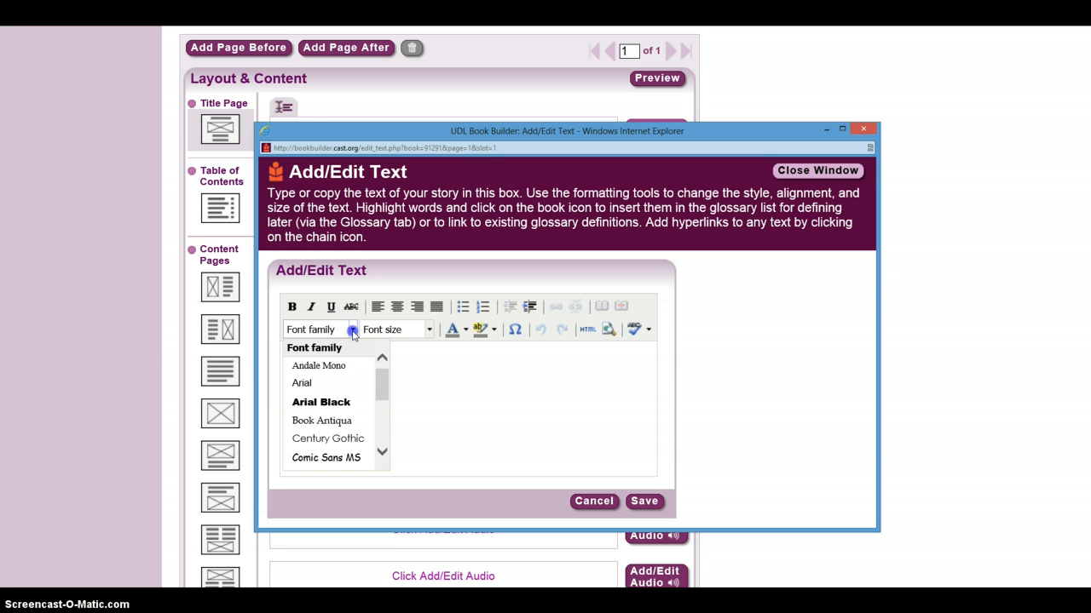
click(330, 458)
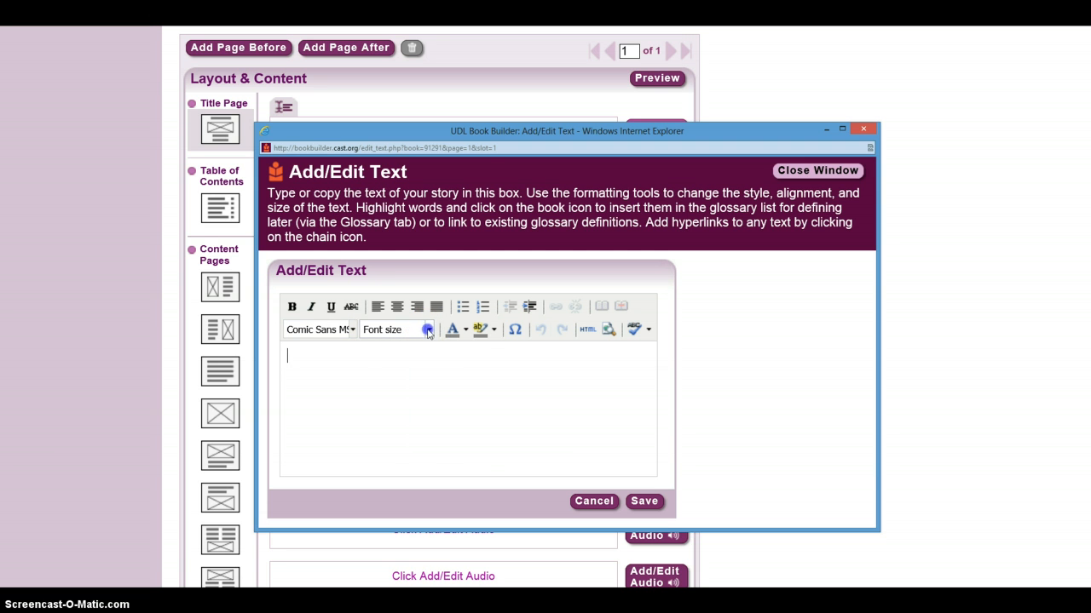
click(429, 330)
click(483, 451)
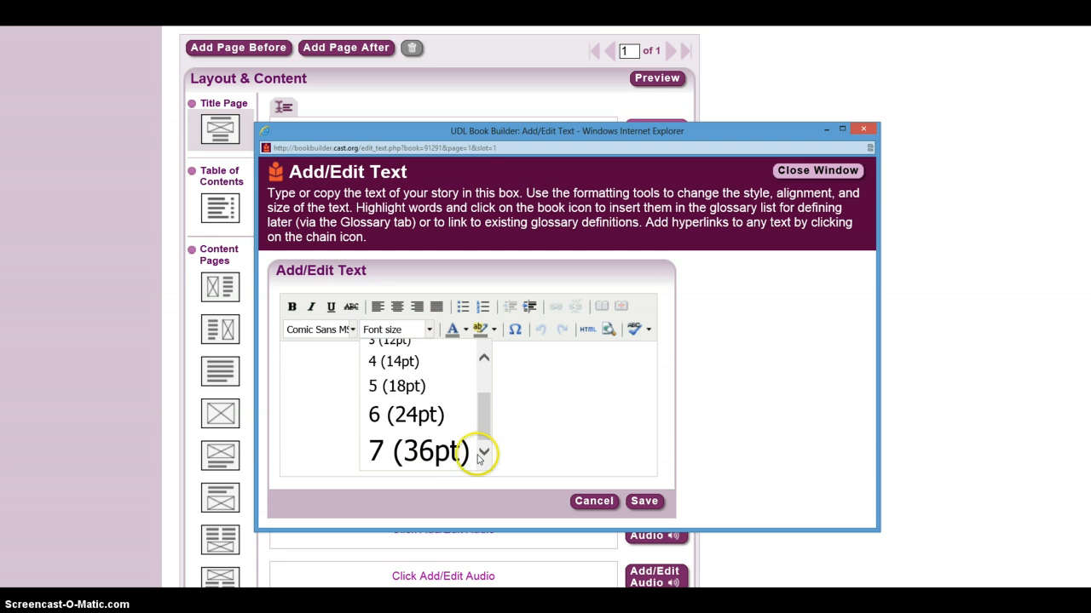
click(421, 454)
click(553, 463)
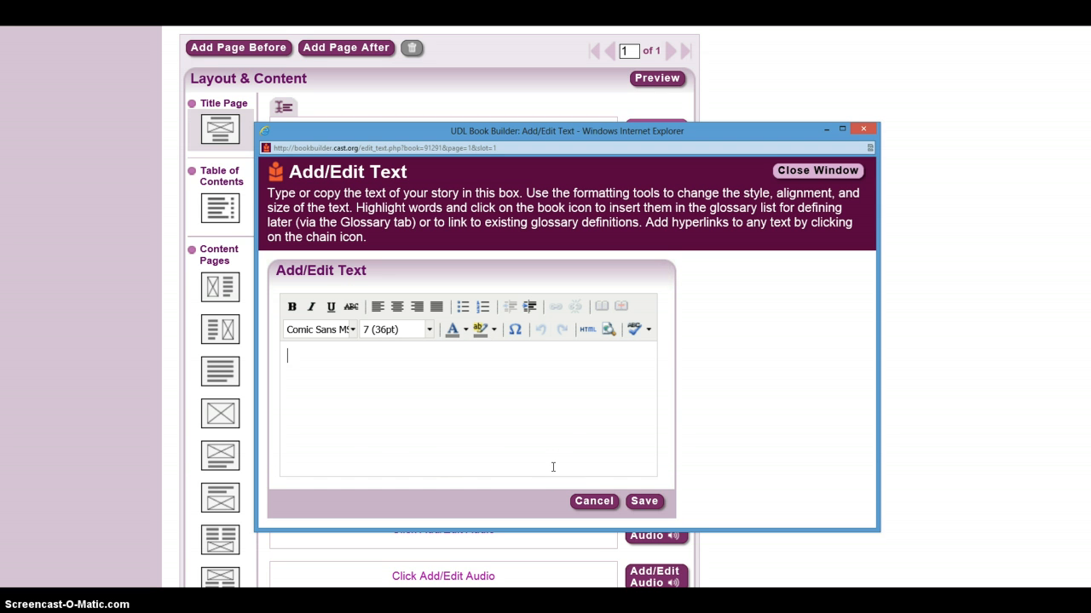
Step: Write "Giraffes are Cool!" as the title text, center it, and save
text(Giraffes are )
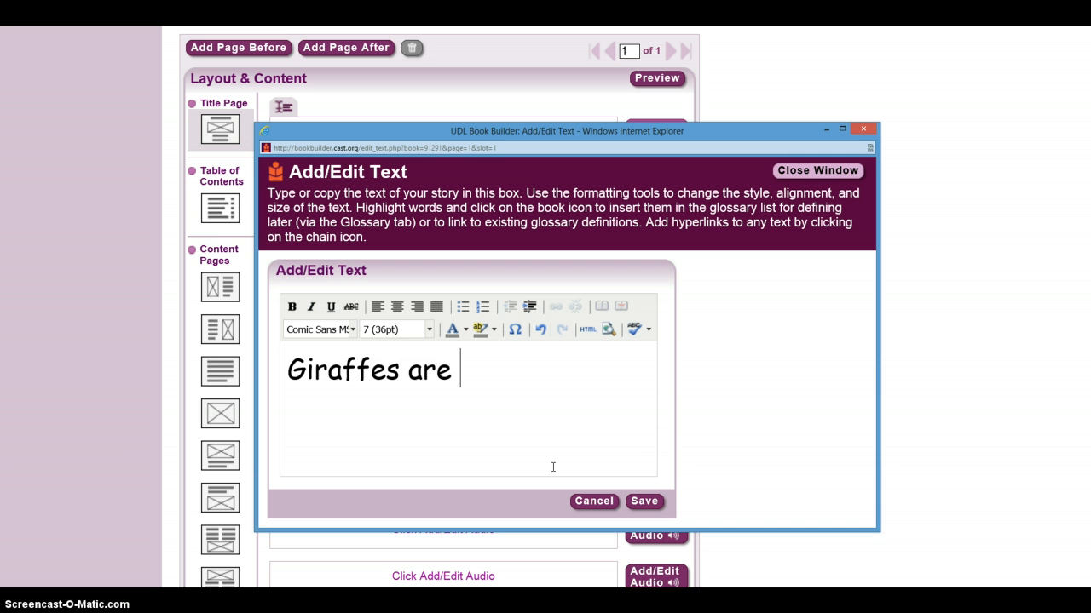
text(Cool!)
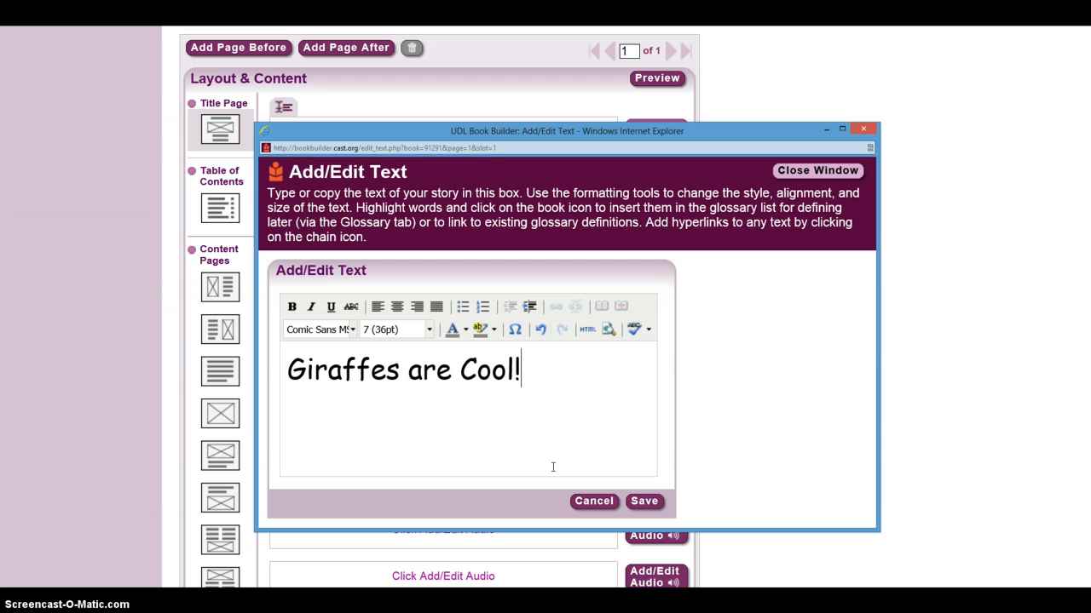
click(396, 308)
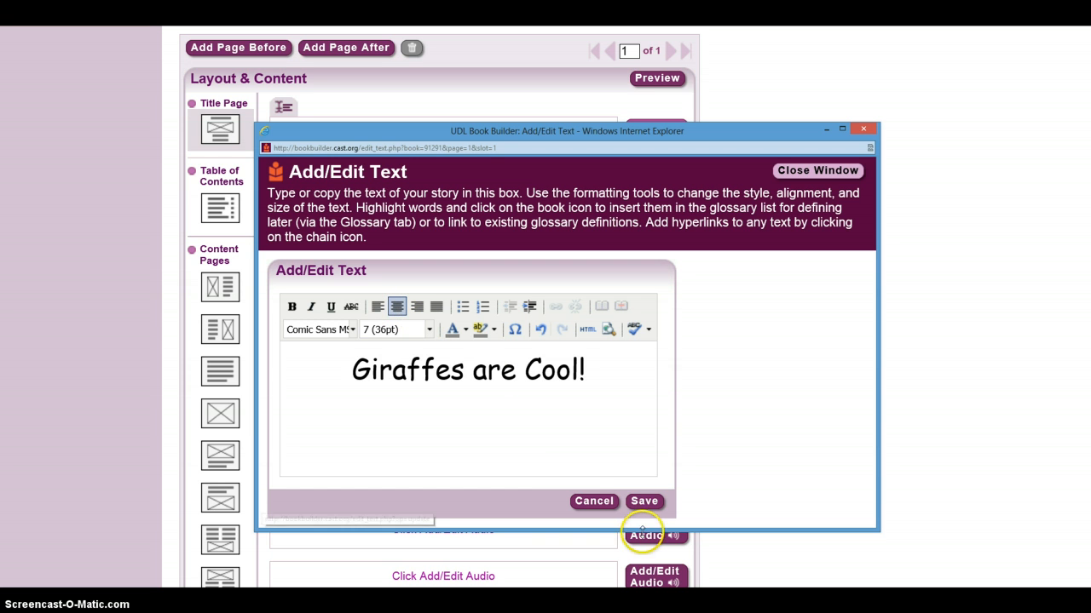
click(642, 504)
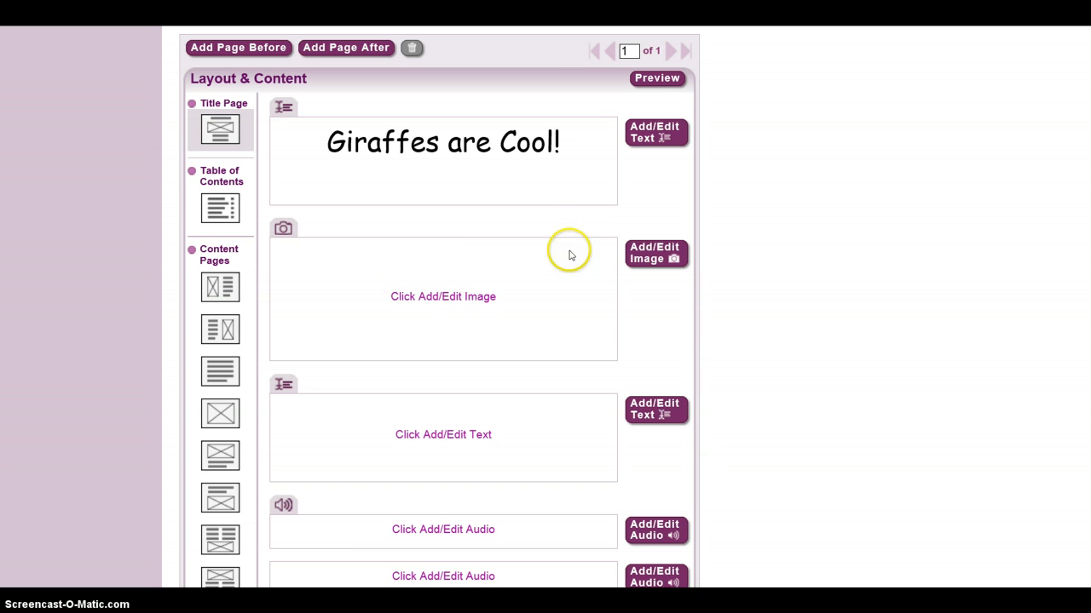
Step: Open the image editor for the title page and upload cover.jpg from the Pictures folder
click(650, 259)
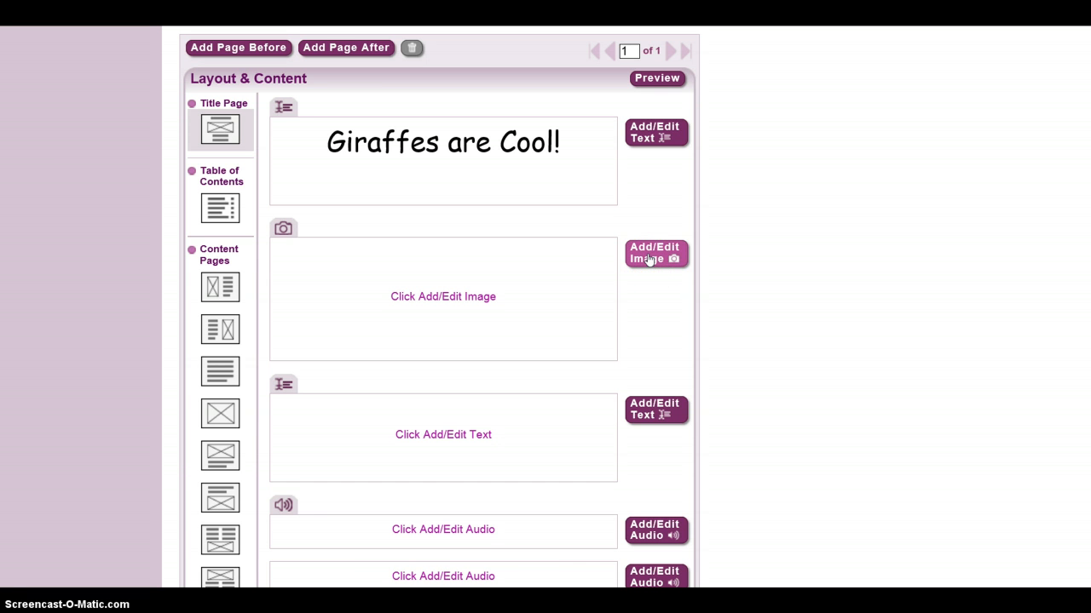
click(649, 260)
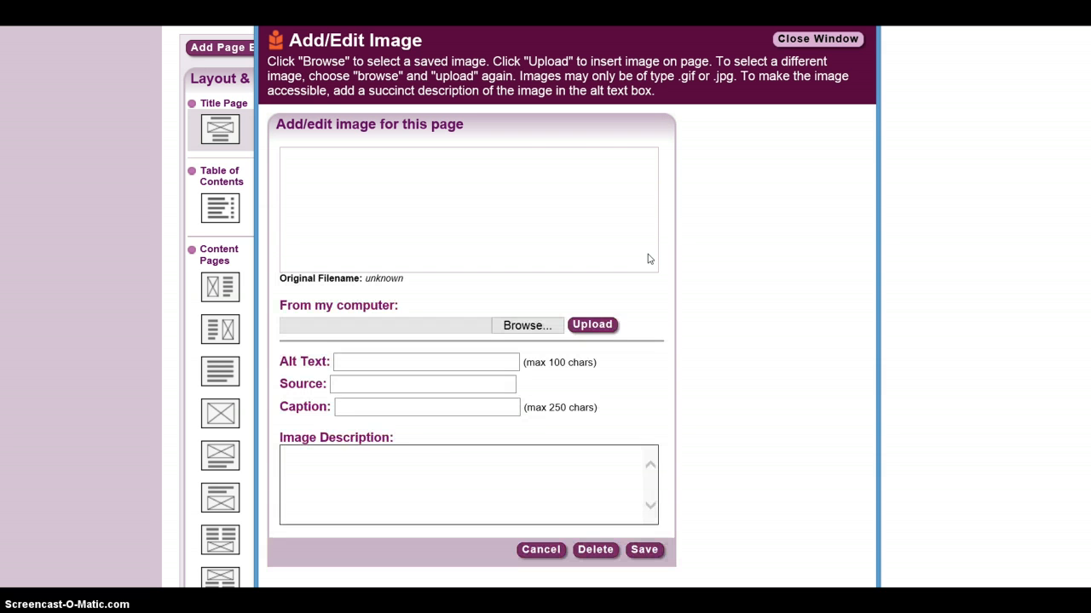
click(456, 385)
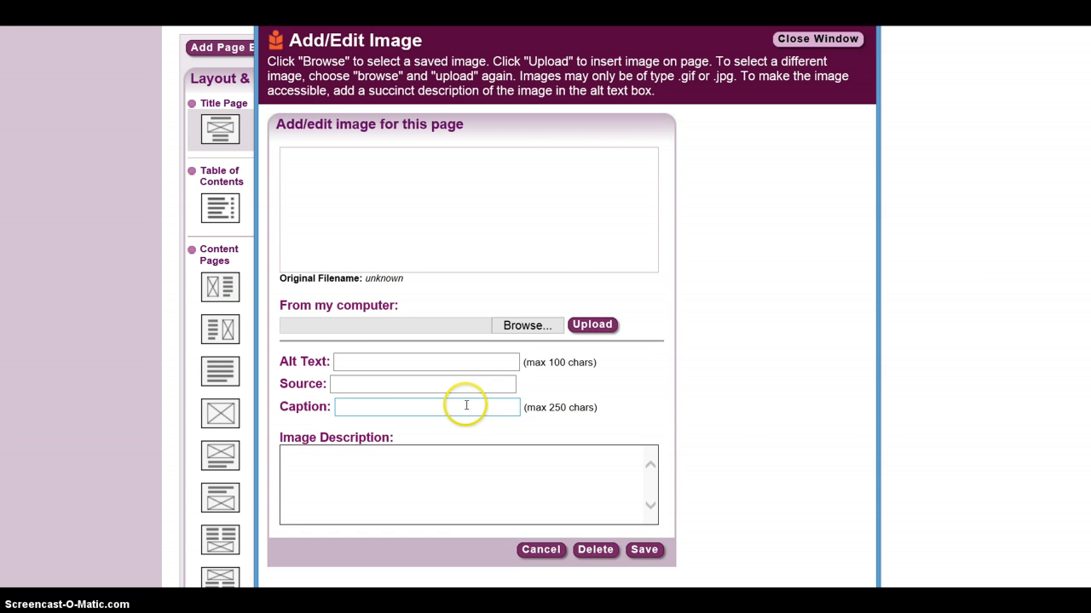
click(523, 329)
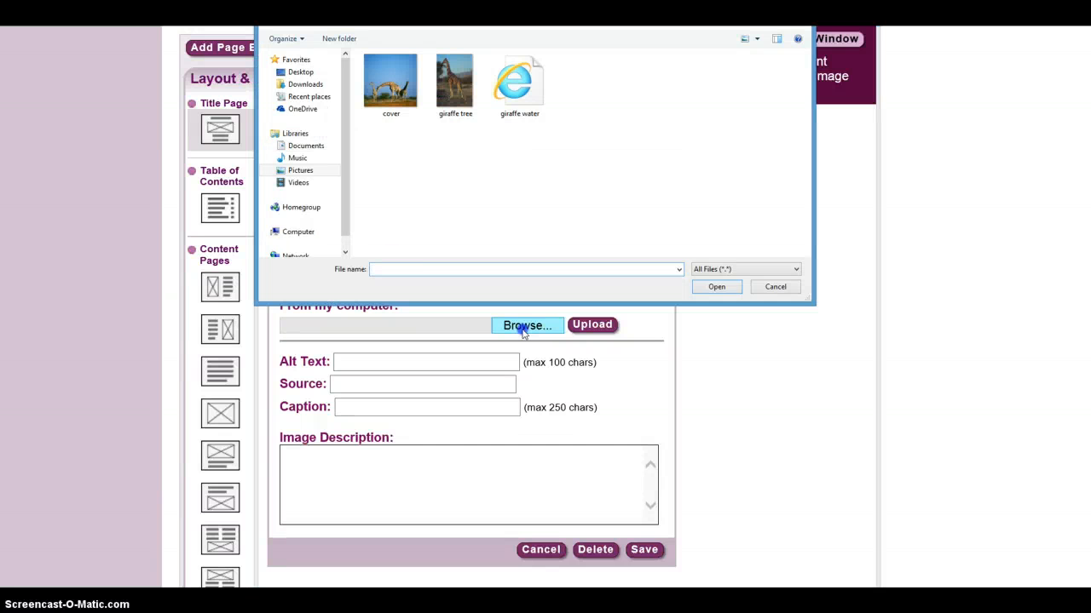
click(395, 94)
click(721, 290)
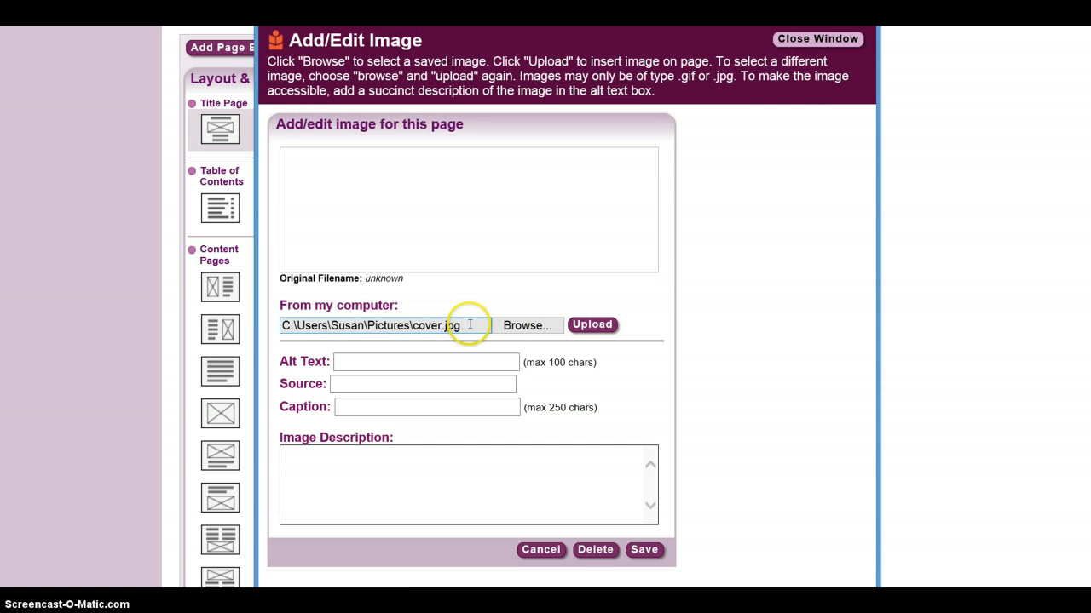
click(592, 324)
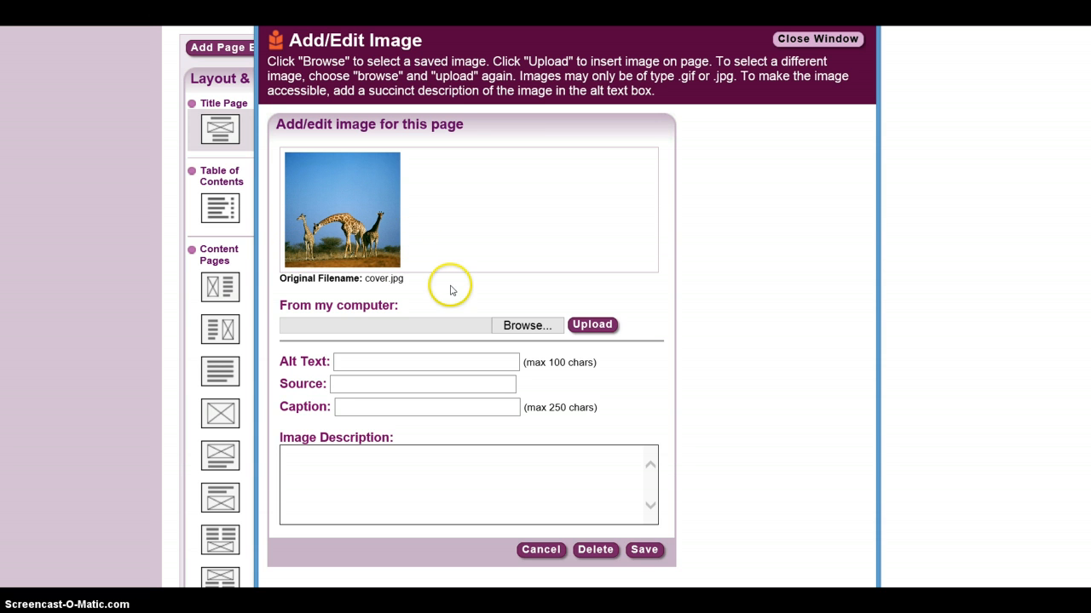
Step: Set the image source to "Google Images" and the caption to "Giraffes at play."
click(336, 385)
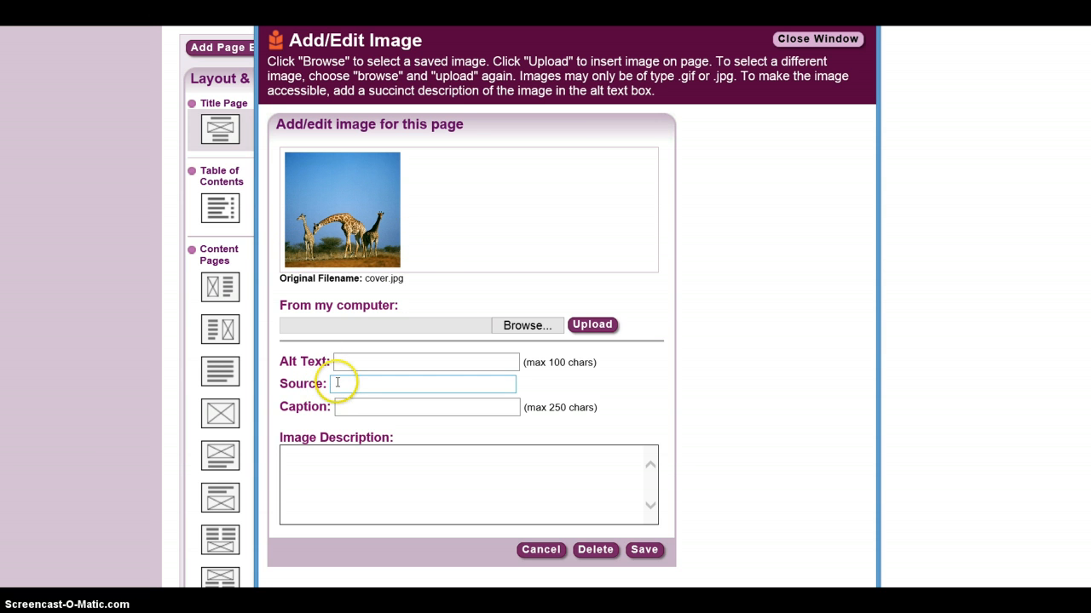
click(336, 385)
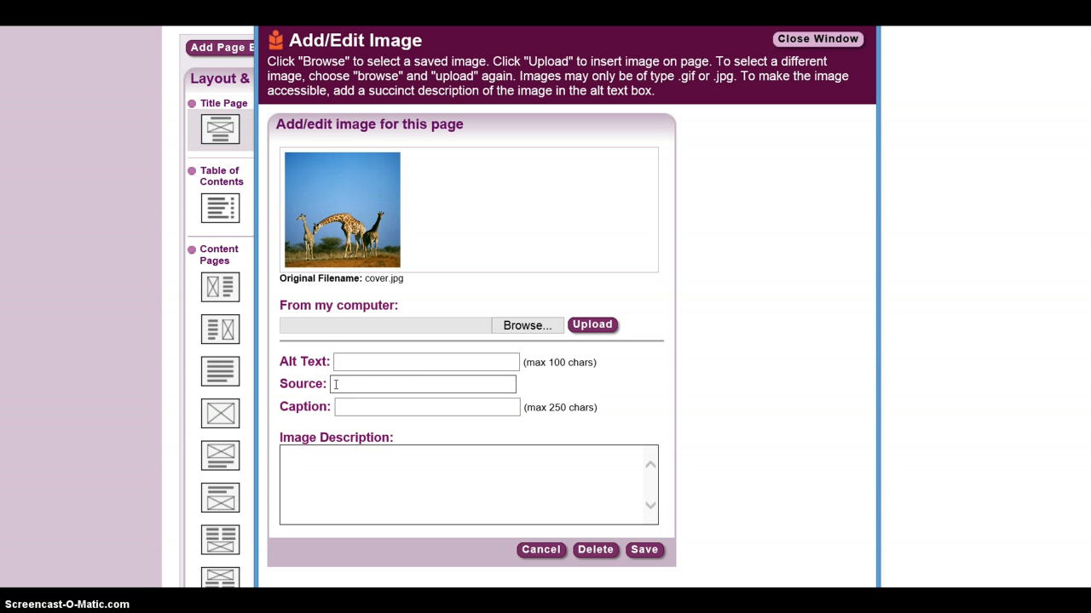
text(Google Images)
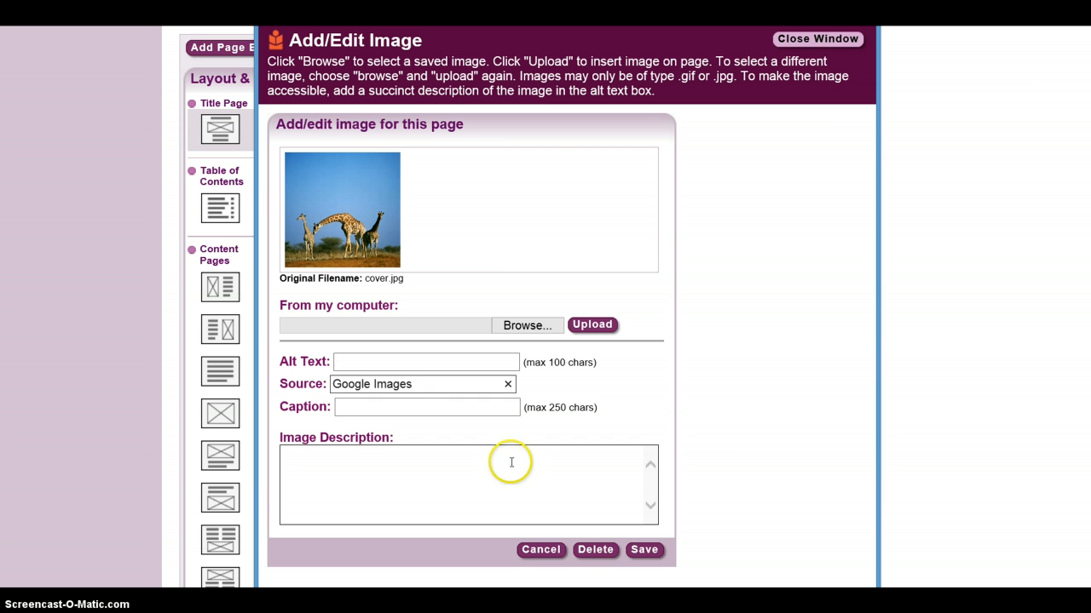
click(337, 407)
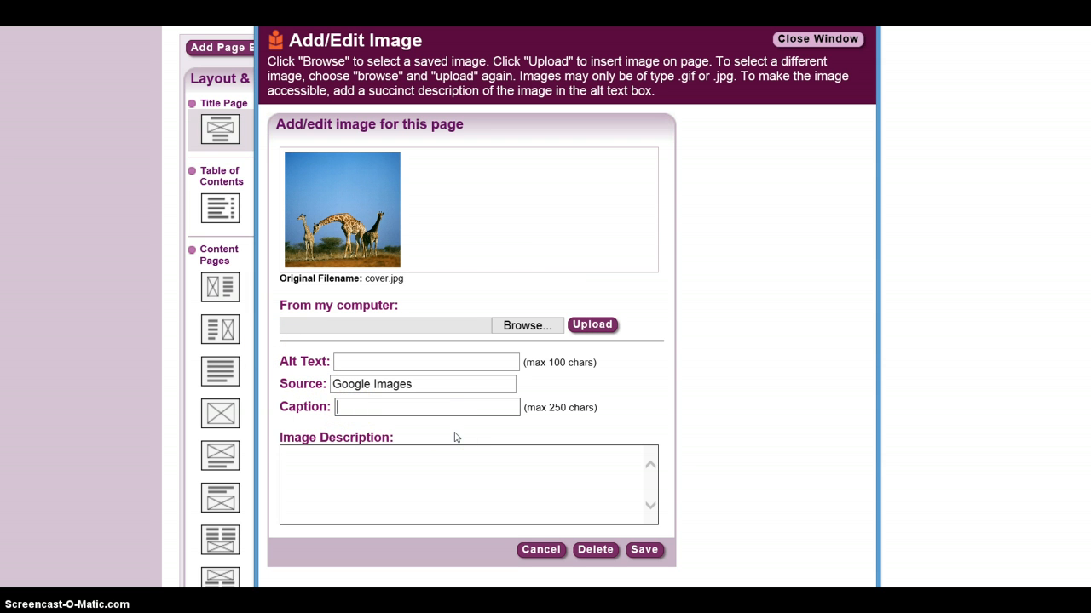
text(Giraffes at play.)
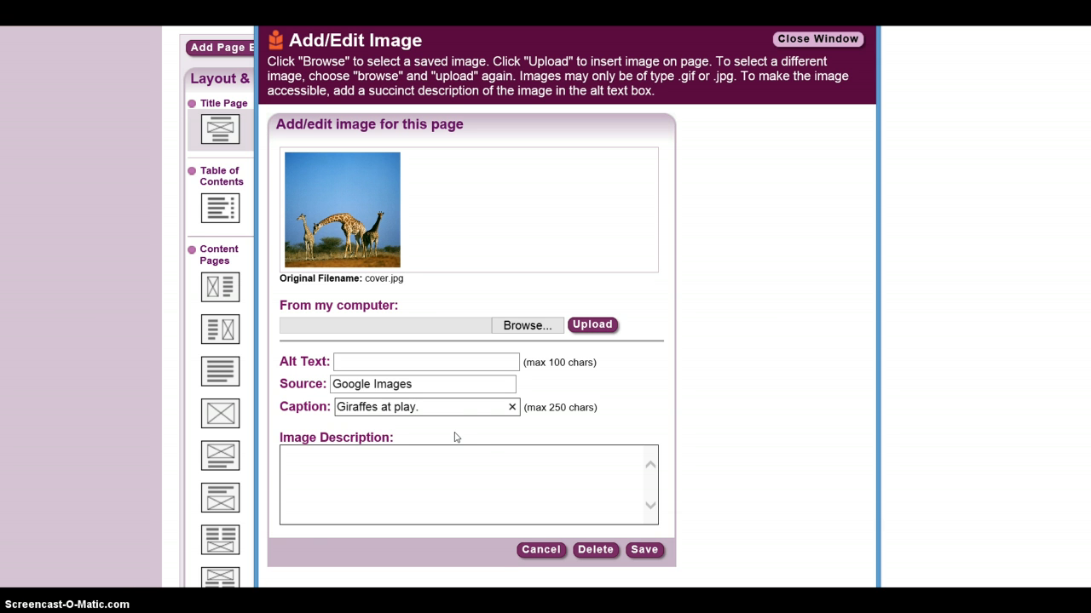
Step: Enter the image description "This family of giraffes is enjoying a day in the plains." and save the image
click(294, 453)
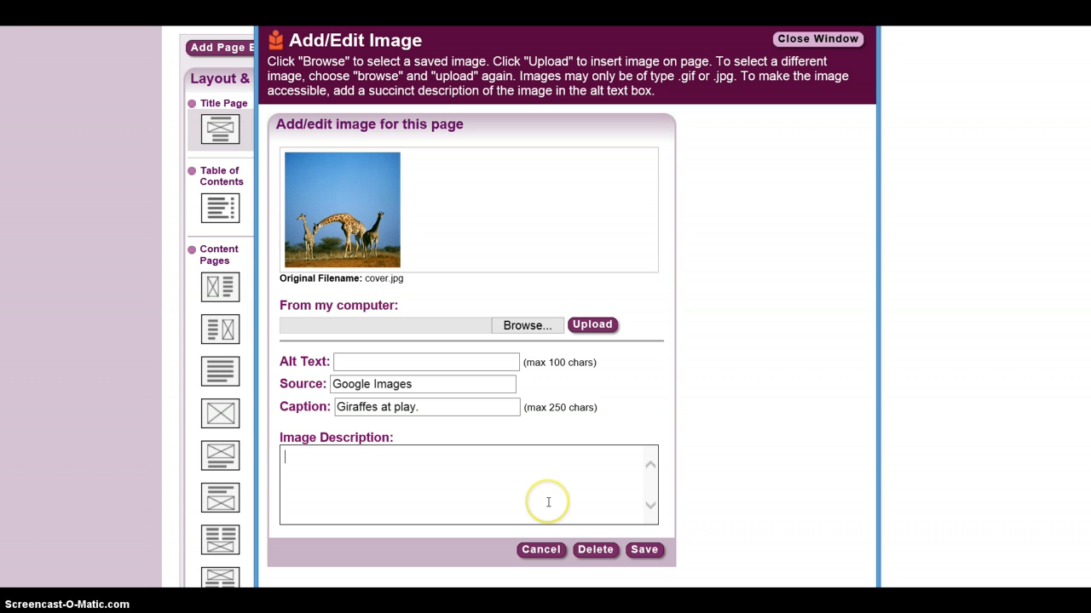
text(This fa)
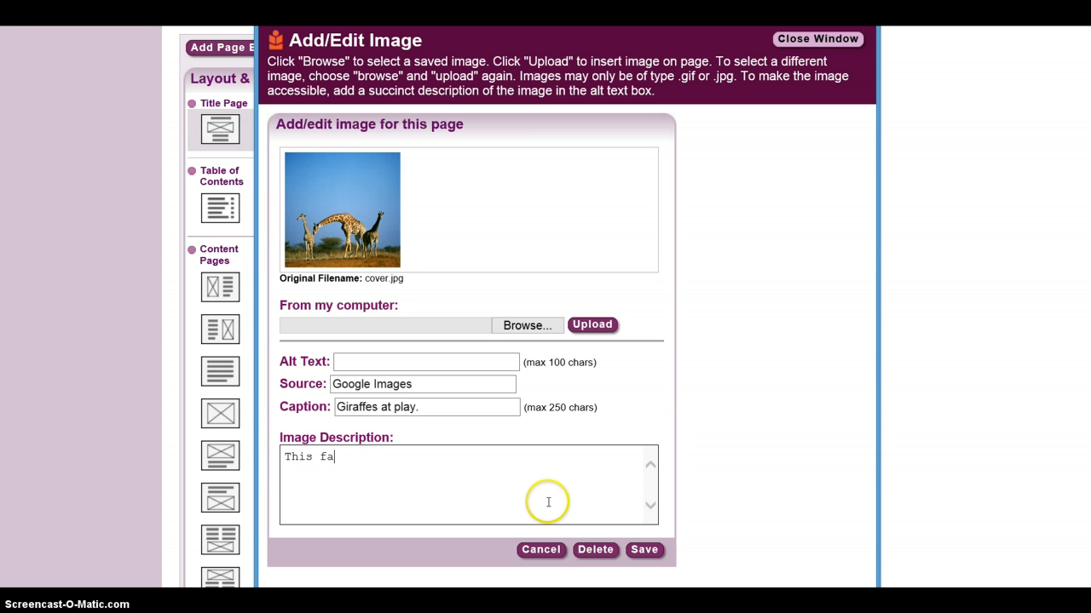
text(mily of giraffes is )
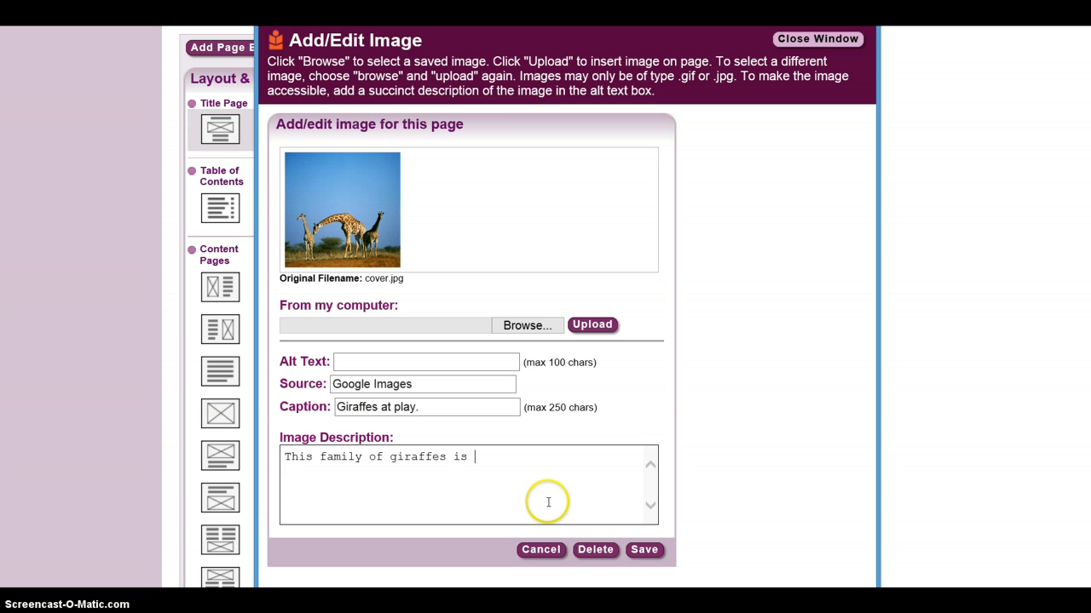
text(enjoying a day in the)
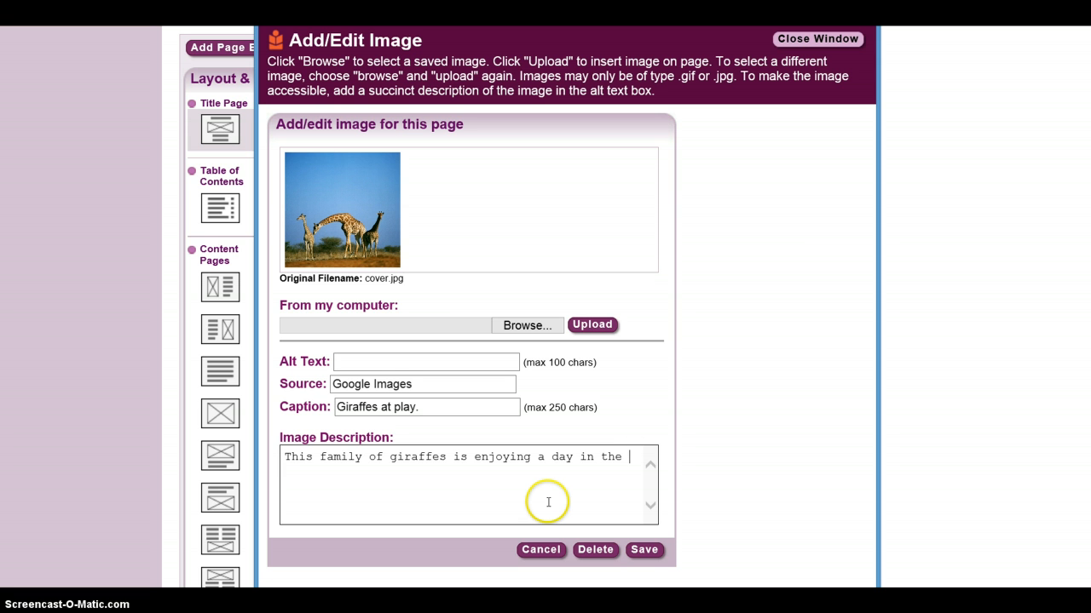
text( plains.)
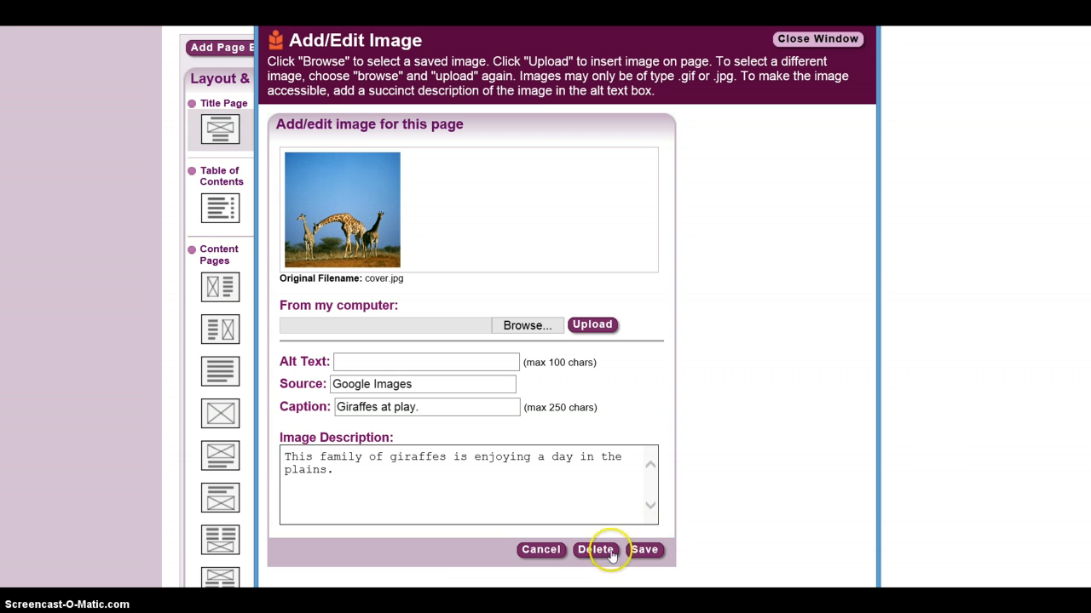
click(645, 550)
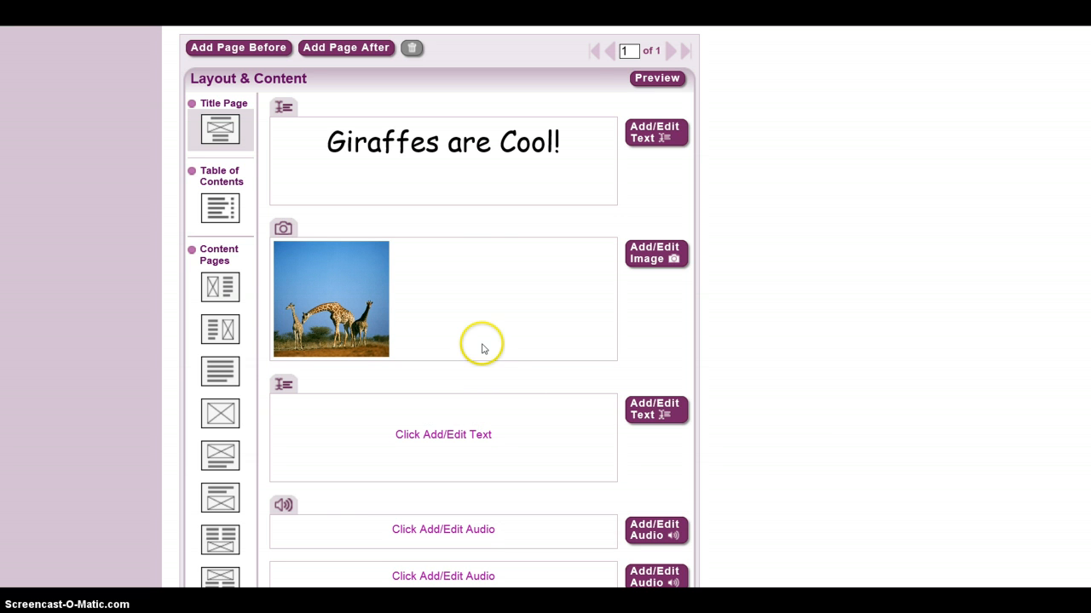
Step: Preview the book and check the title image's description and source pop-ups
click(656, 78)
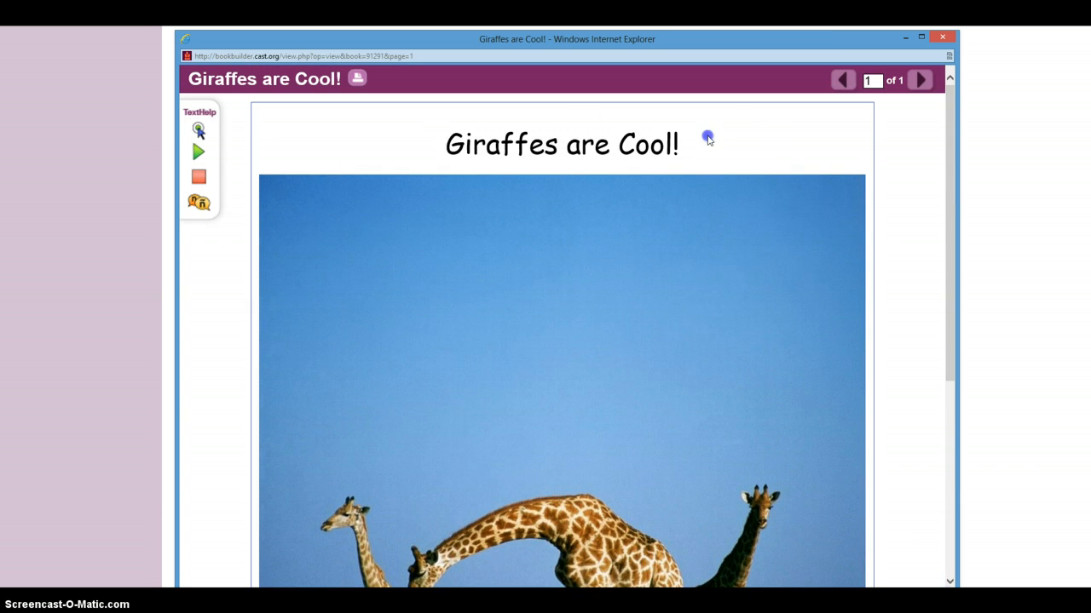
scroll(571, 339, down, 2)
scroll(571, 339, down, 3)
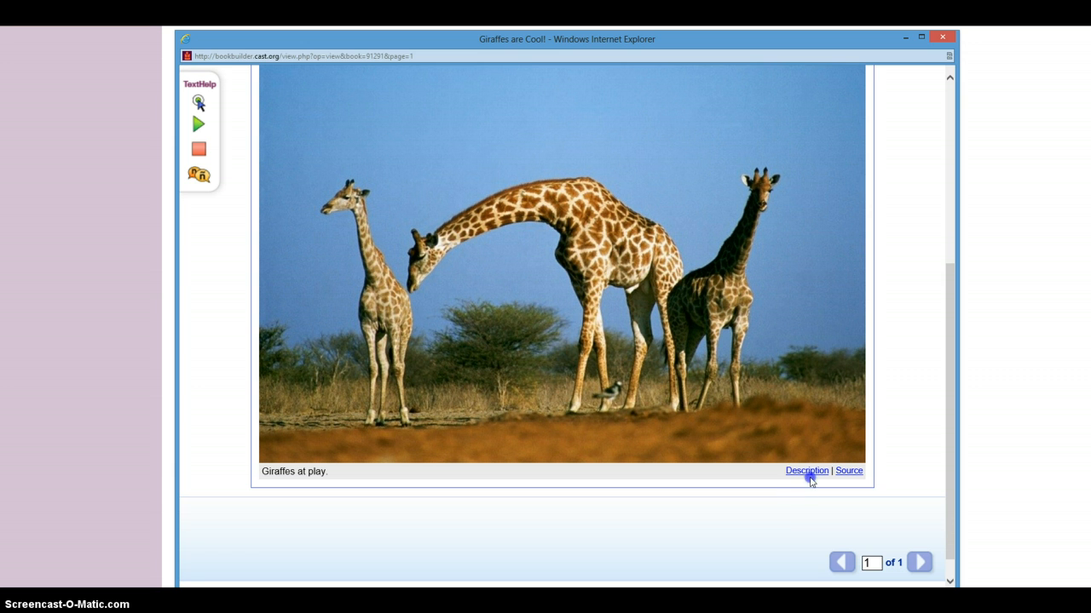
click(810, 473)
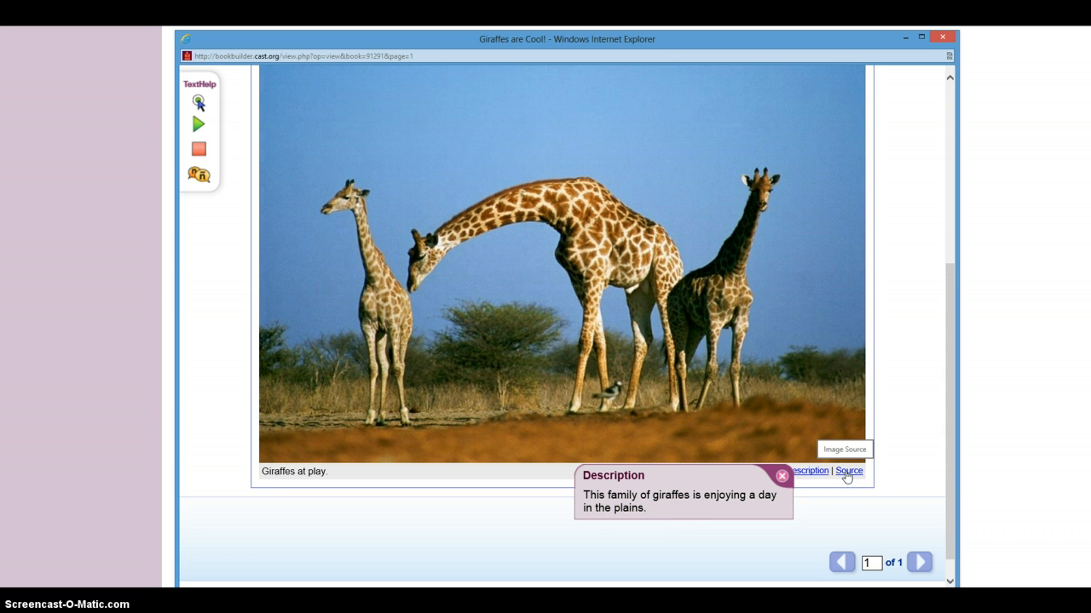
click(848, 473)
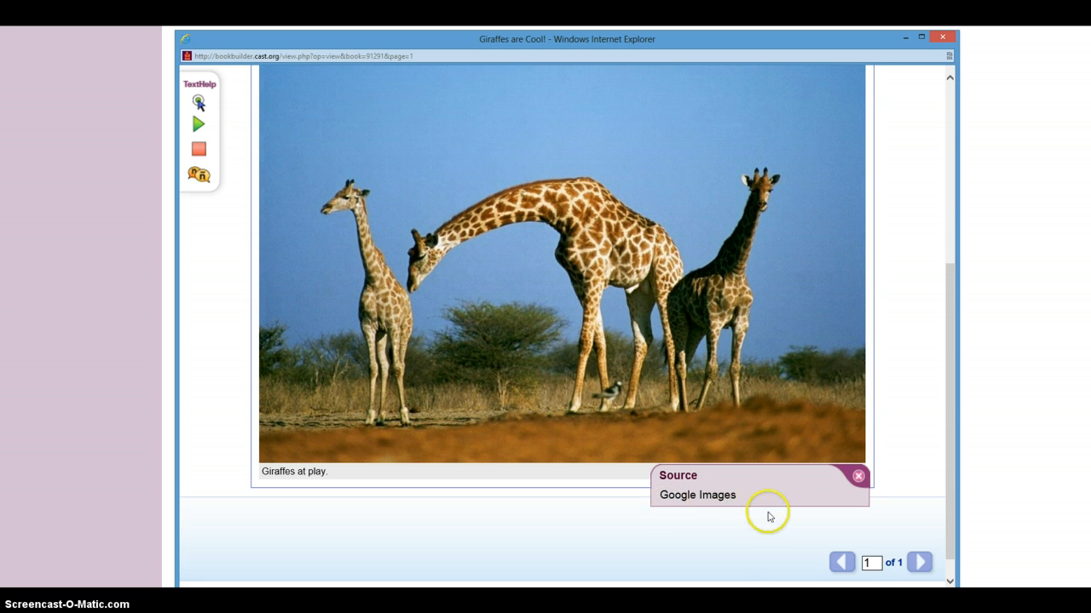
click(859, 476)
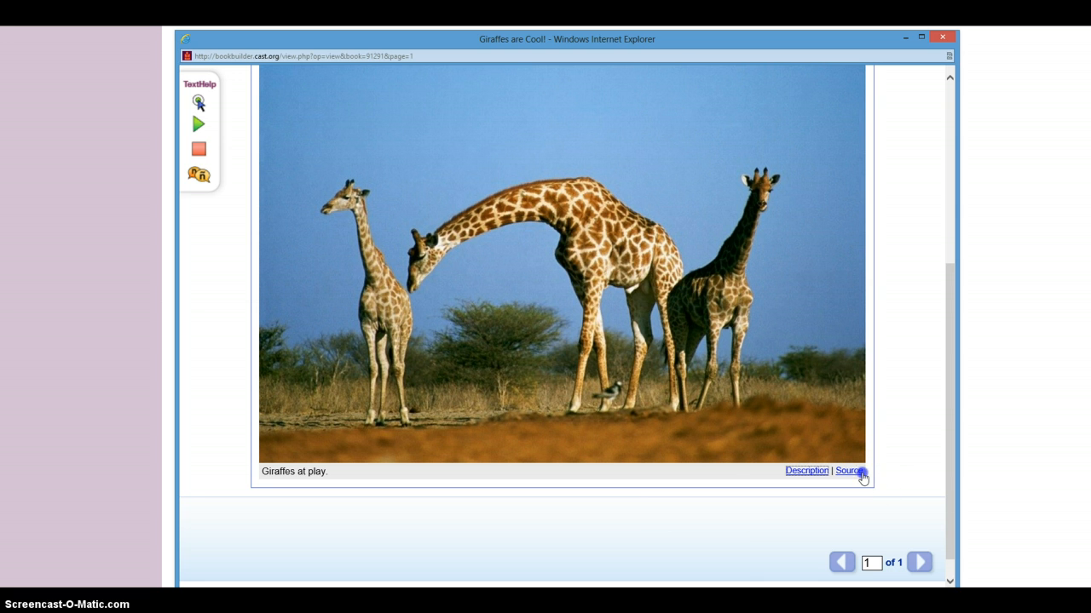